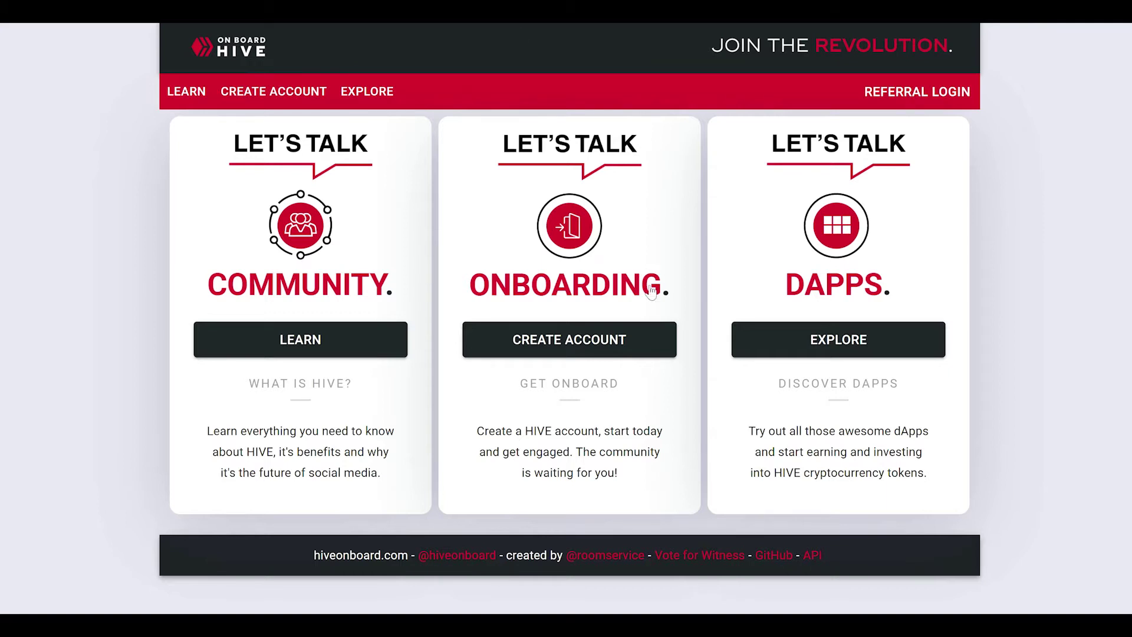
Open the HIVE account creation page and read the recommendation to use the Hive Keychain browser extension
{"action": "left_click", "coordinate": [624, 342]}
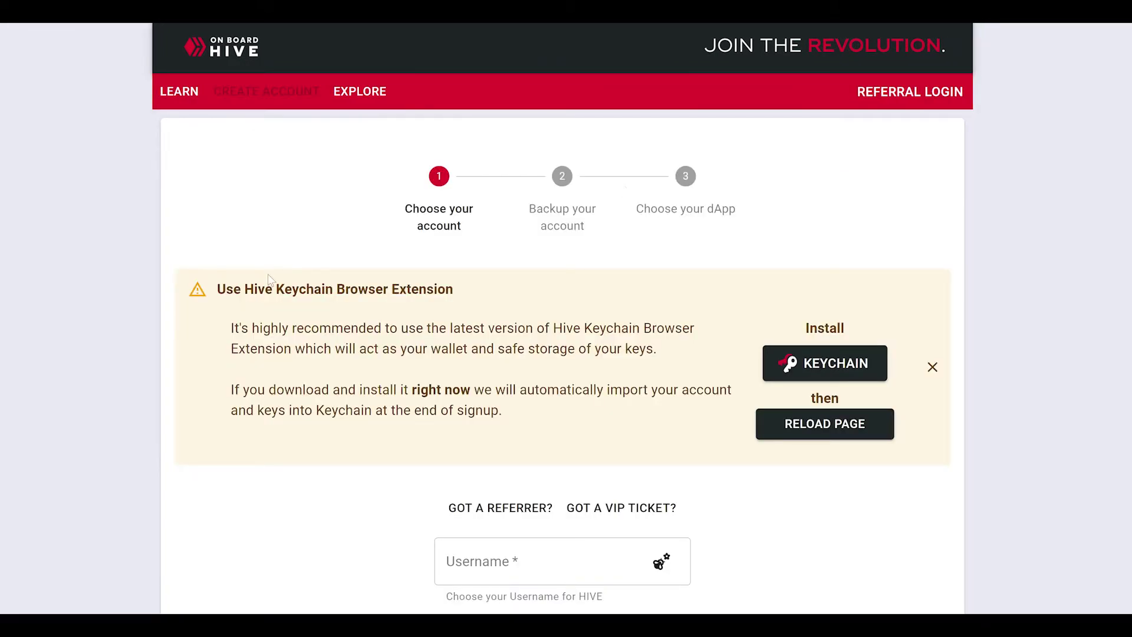
{"action": "mouse_move", "coordinate": [217, 293]}
{"action": "left_mouse_down"}
{"action": "mouse_move", "coordinate": [336, 290]}
{"action": "mouse_move", "coordinate": [227, 290]}
{"action": "left_mouse_up"}
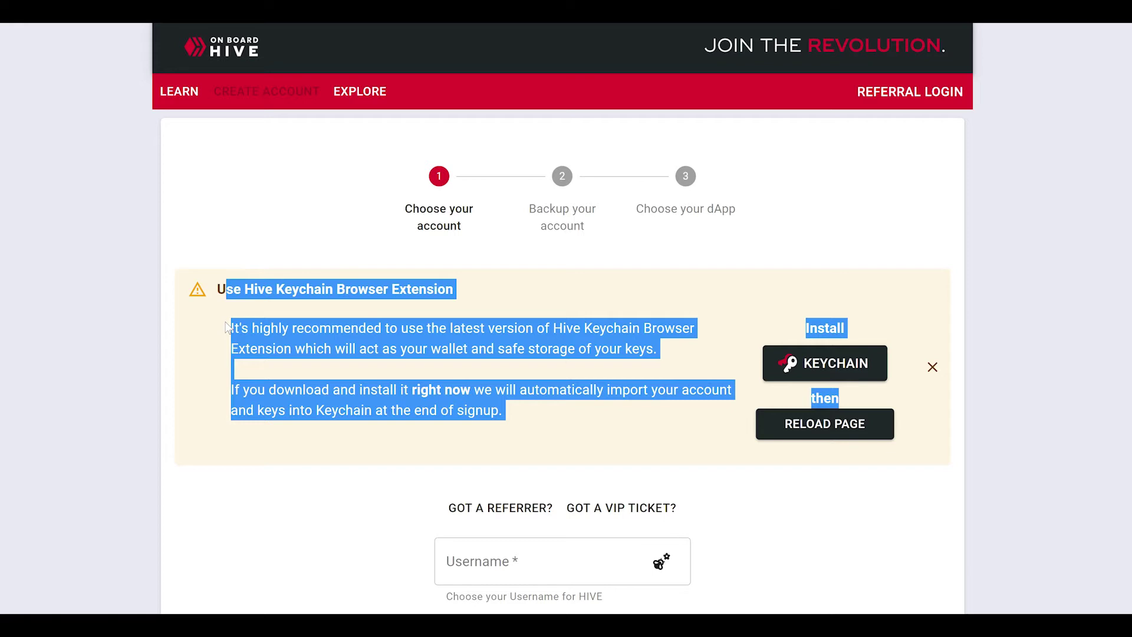
{"action": "left_click", "coordinate": [284, 328]}
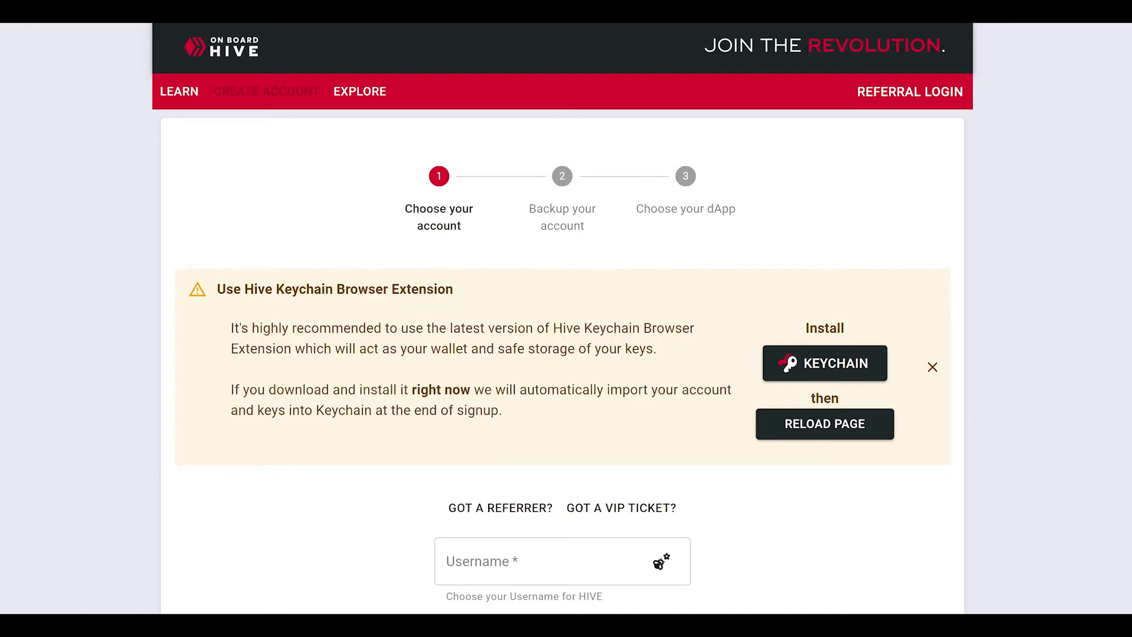
{"action": "mouse_move", "coordinate": [217, 290]}
{"action": "left_mouse_down"}
{"action": "mouse_move", "coordinate": [293, 289]}
{"action": "mouse_move", "coordinate": [226, 288]}
{"action": "left_mouse_up"}
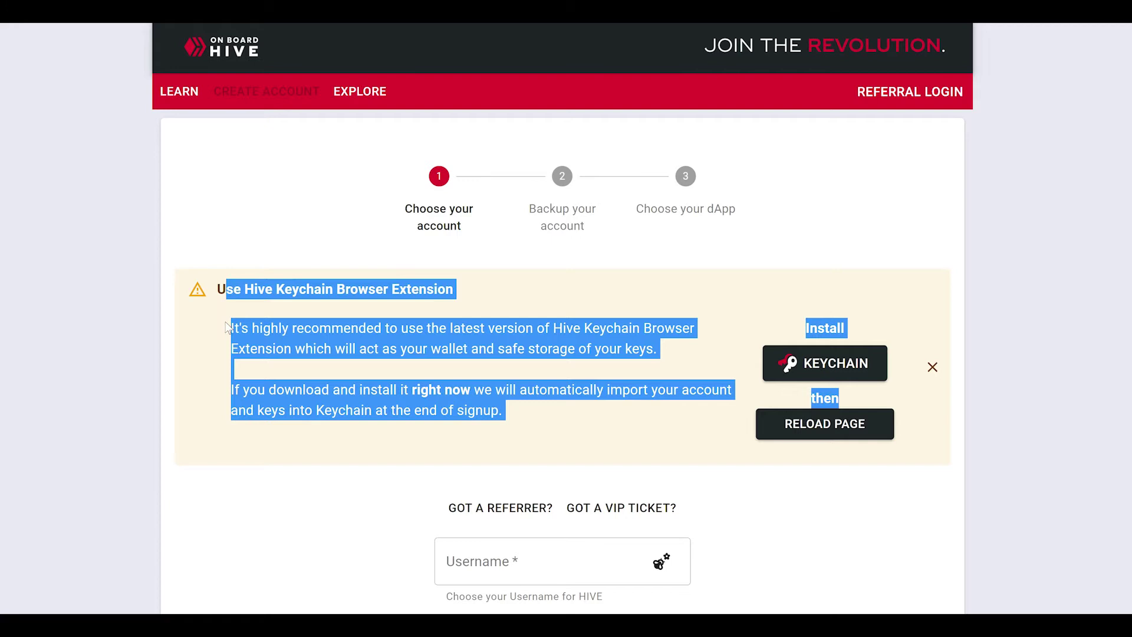
{"action": "left_click", "coordinate": [279, 319]}
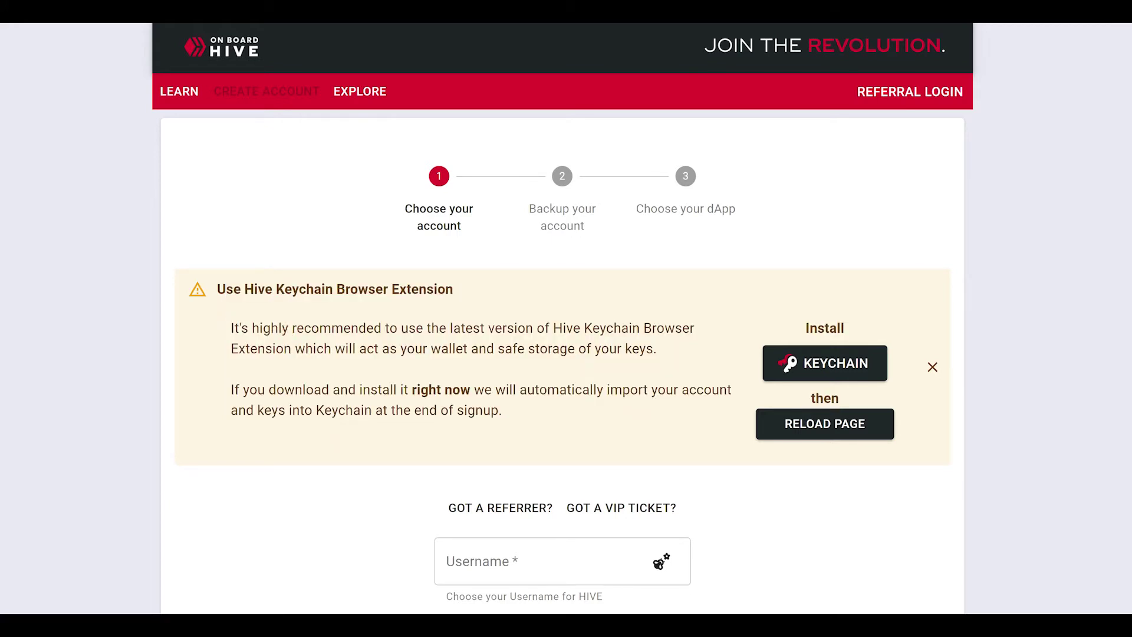
Install the Hive Keychain extension from the Chrome Web Store, accepting its permissions
{"action": "left_click", "coordinate": [843, 361]}
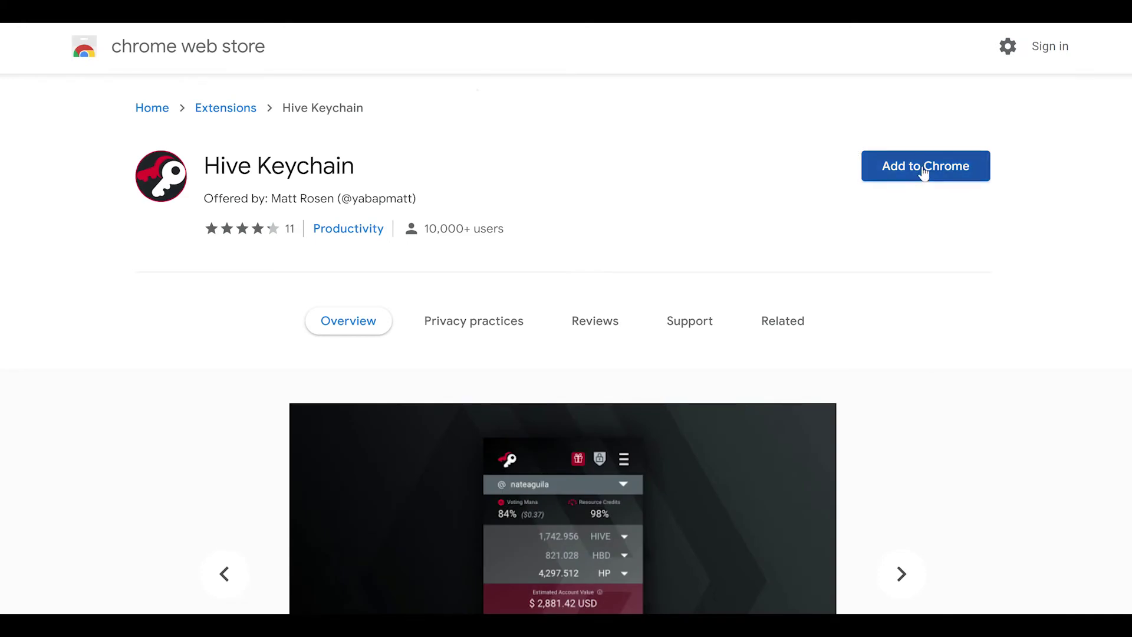
{"action": "left_click", "coordinate": [920, 168]}
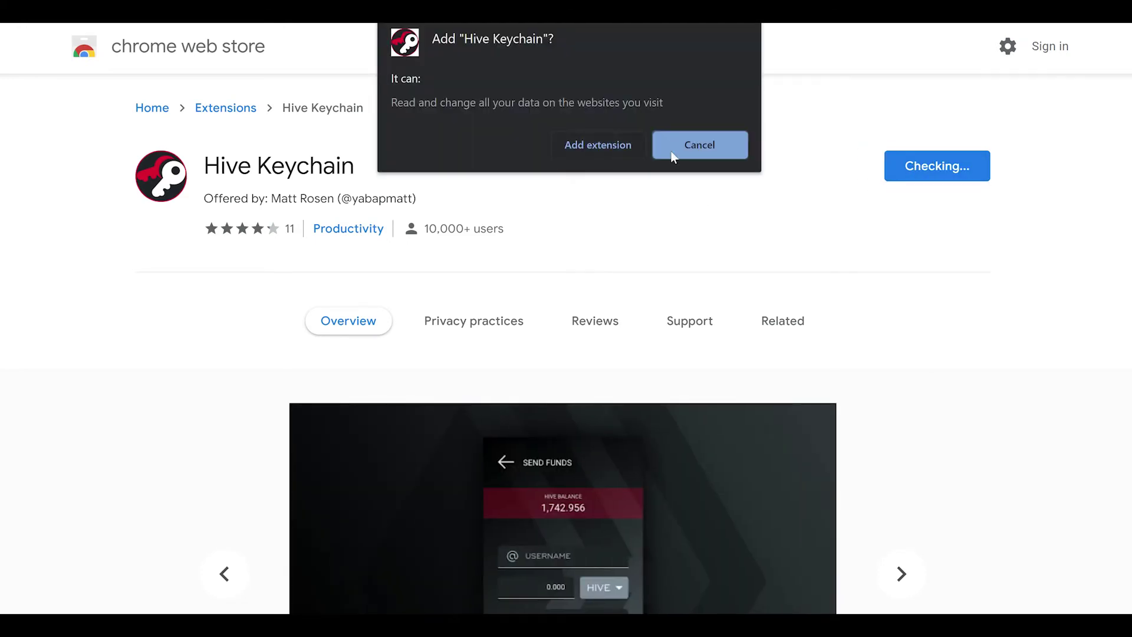
{"action": "left_click", "coordinate": [592, 145]}
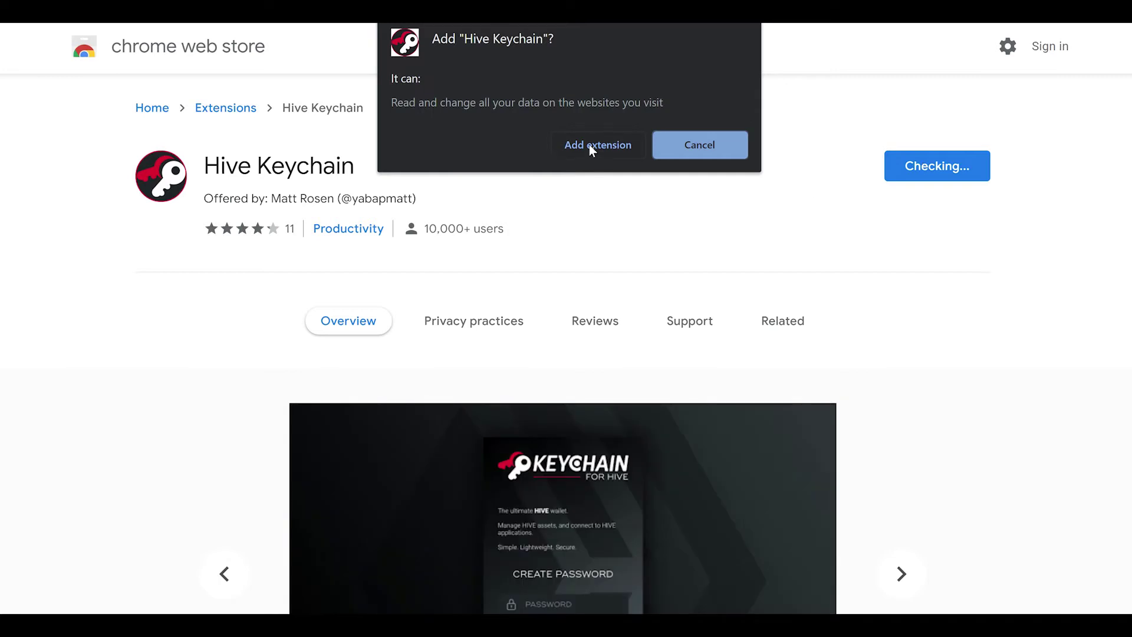
{"action": "left_click", "coordinate": [591, 149]}
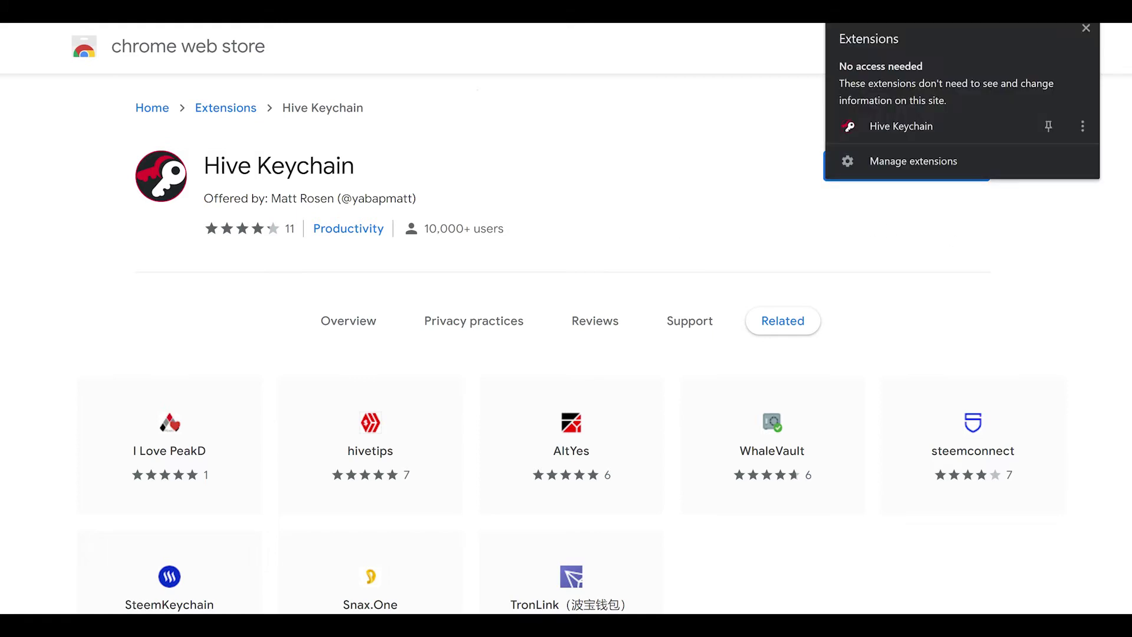
Open the Hive Keychain extension and try to set a new wallet password with its confirmation
{"action": "left_click", "coordinate": [920, 123]}
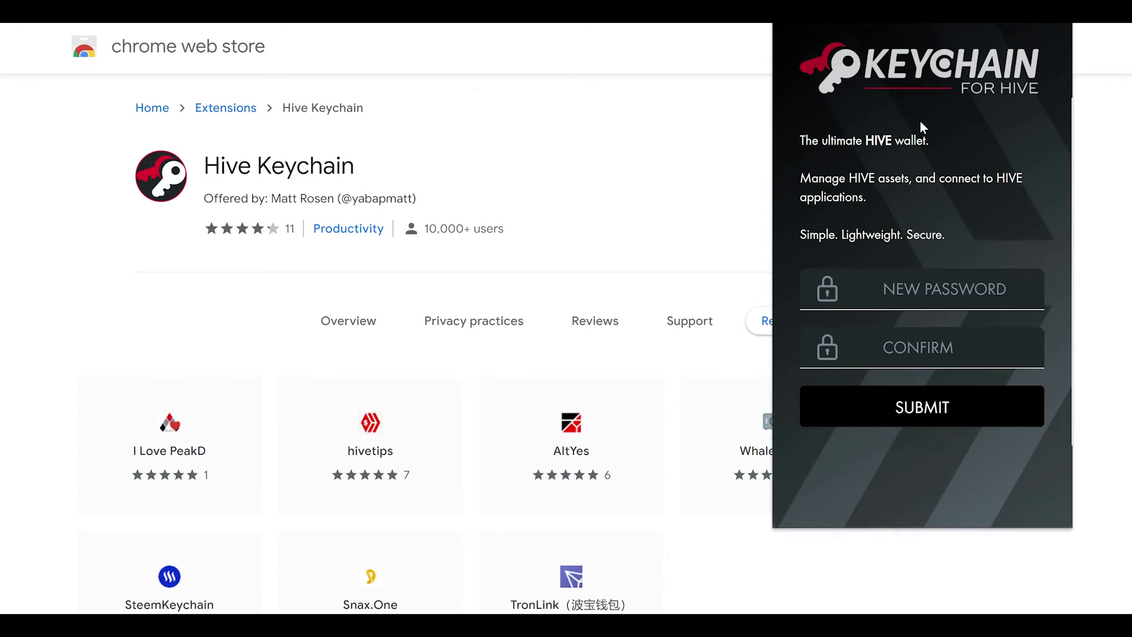
{"action": "left_click", "coordinate": [930, 289]}
{"action": "type", "text": "****"}
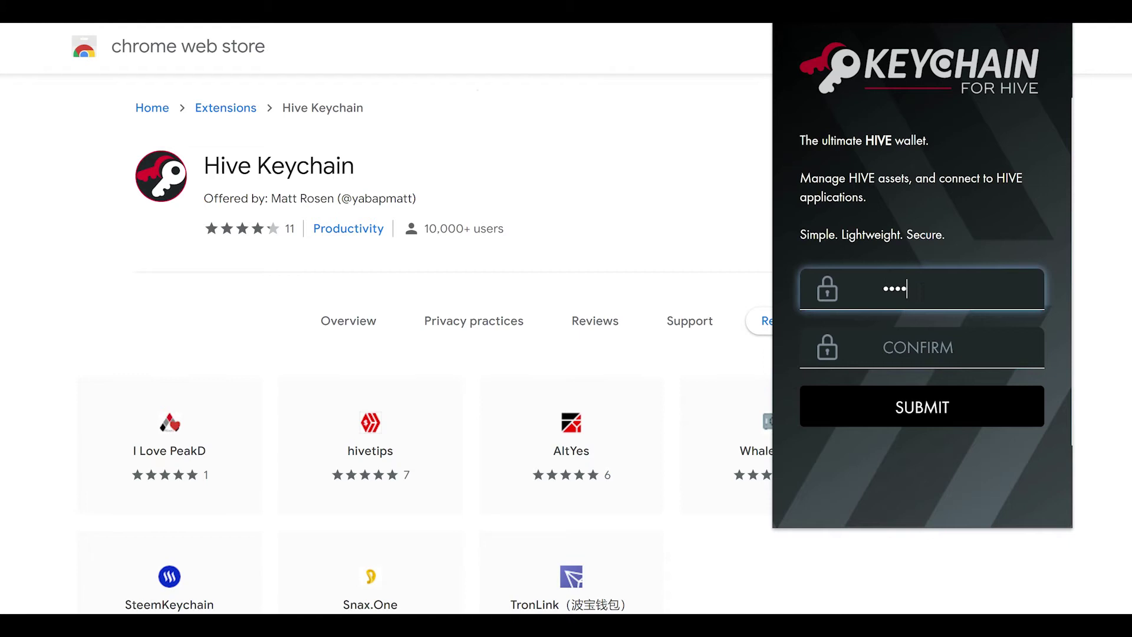
{"action": "type", "text": "****"}
{"action": "left_click", "coordinate": [919, 341]}
{"action": "type", "text": "********"}
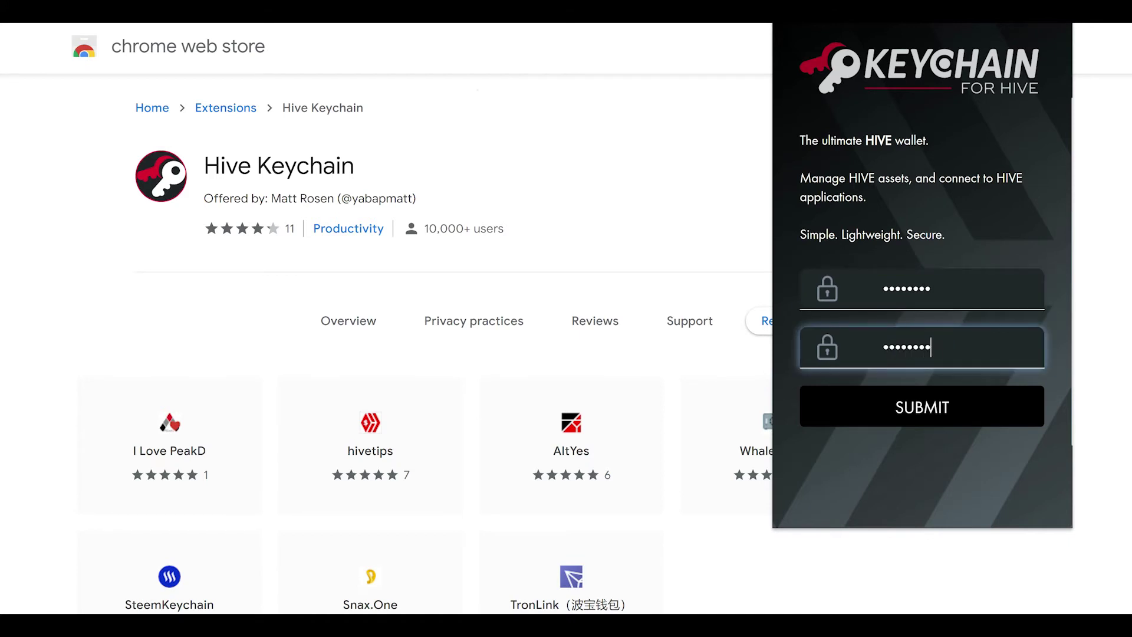
{"action": "left_click", "coordinate": [915, 389]}
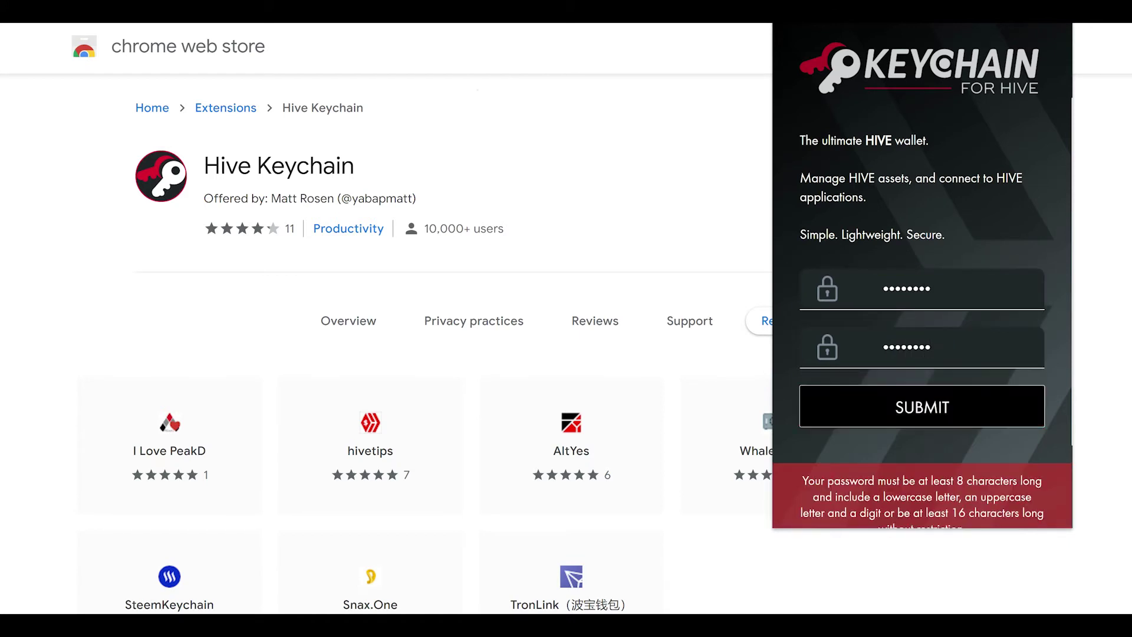
Lengthen the new password and its confirmation by three characters each and submit them
{"action": "left_click", "coordinate": [937, 289]}
{"action": "type", "text": "***"}
{"action": "left_click", "coordinate": [951, 349]}
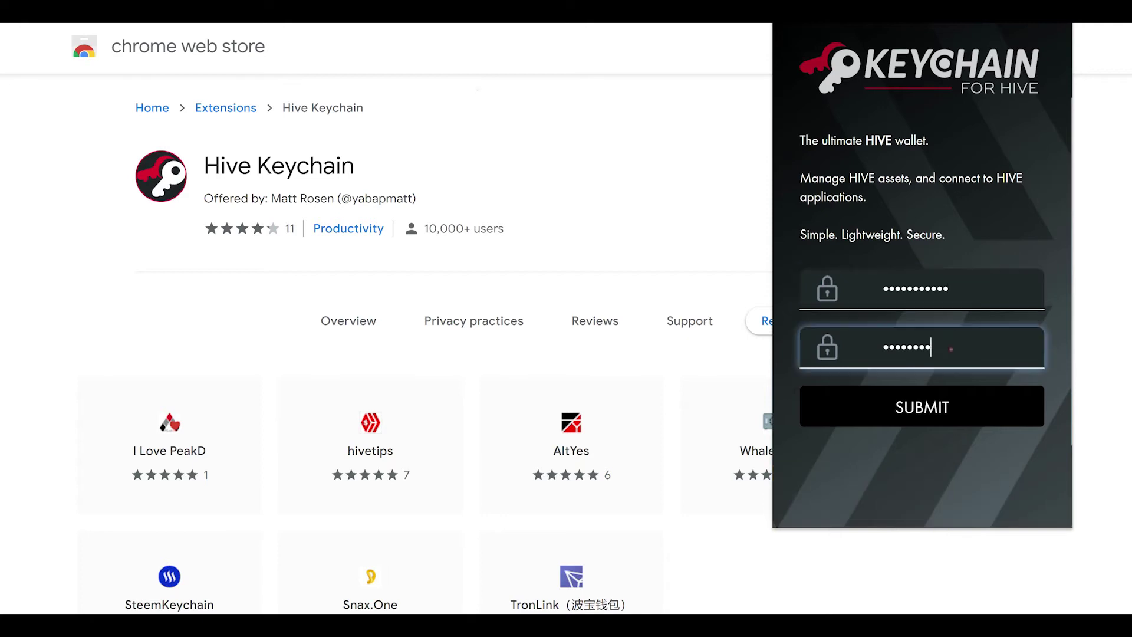
{"action": "type", "text": "***"}
{"action": "left_click", "coordinate": [943, 408]}
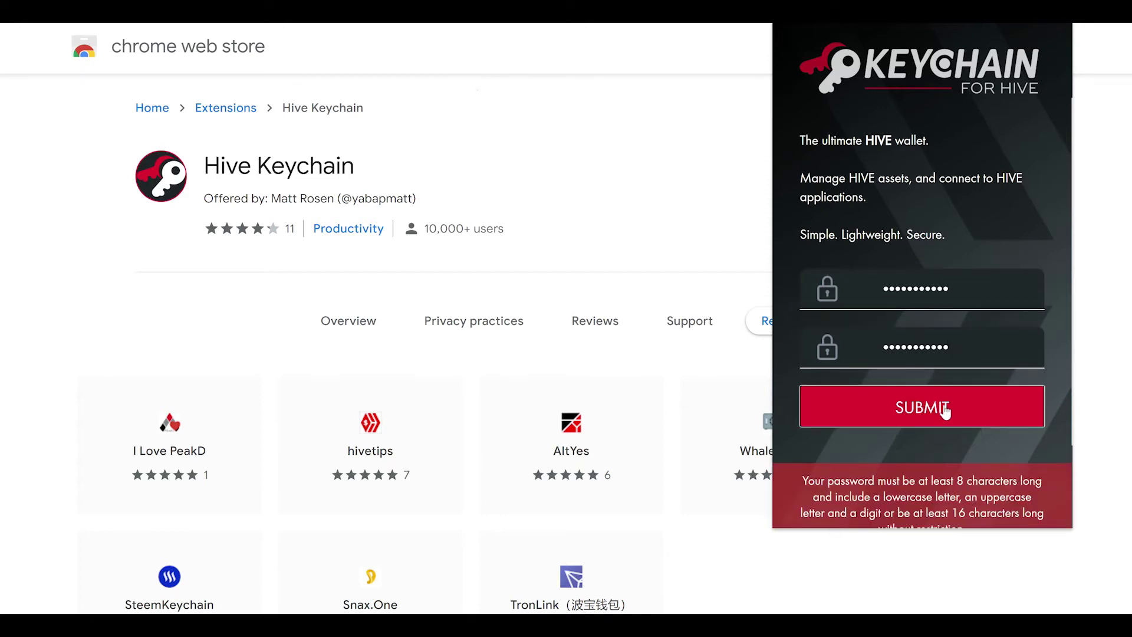
Replace the new Keychain password with a valid one, submit it and close the extension
{"action": "double_click", "coordinate": [865, 286]}
{"action": "type", "text": "*****"}
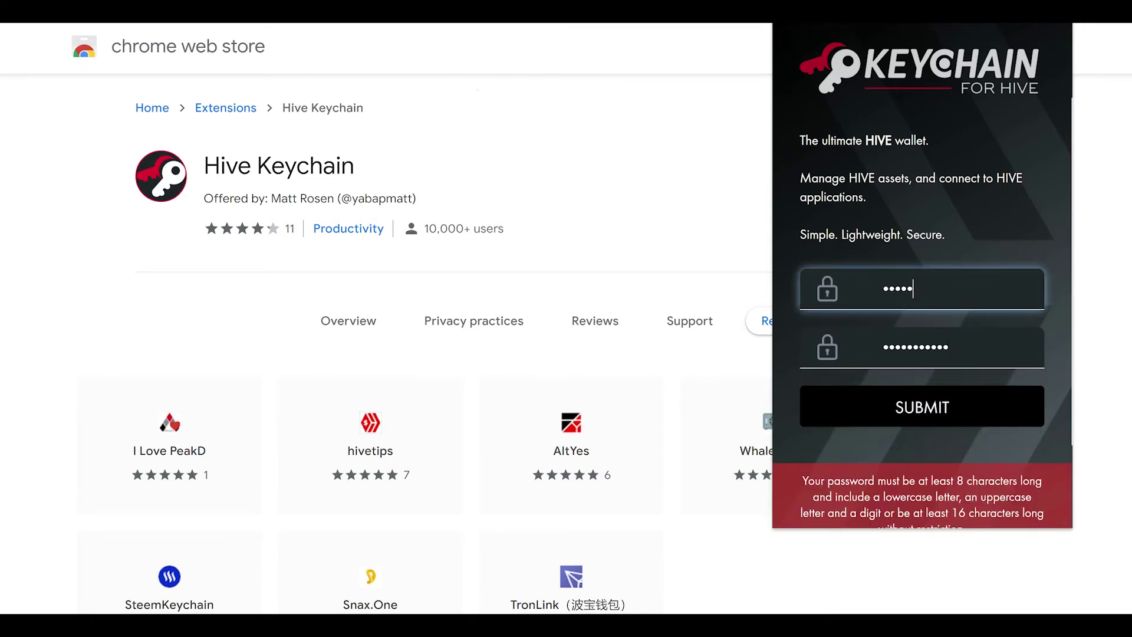
{"action": "type", "text": "******"}
{"action": "left_click", "coordinate": [889, 414]}
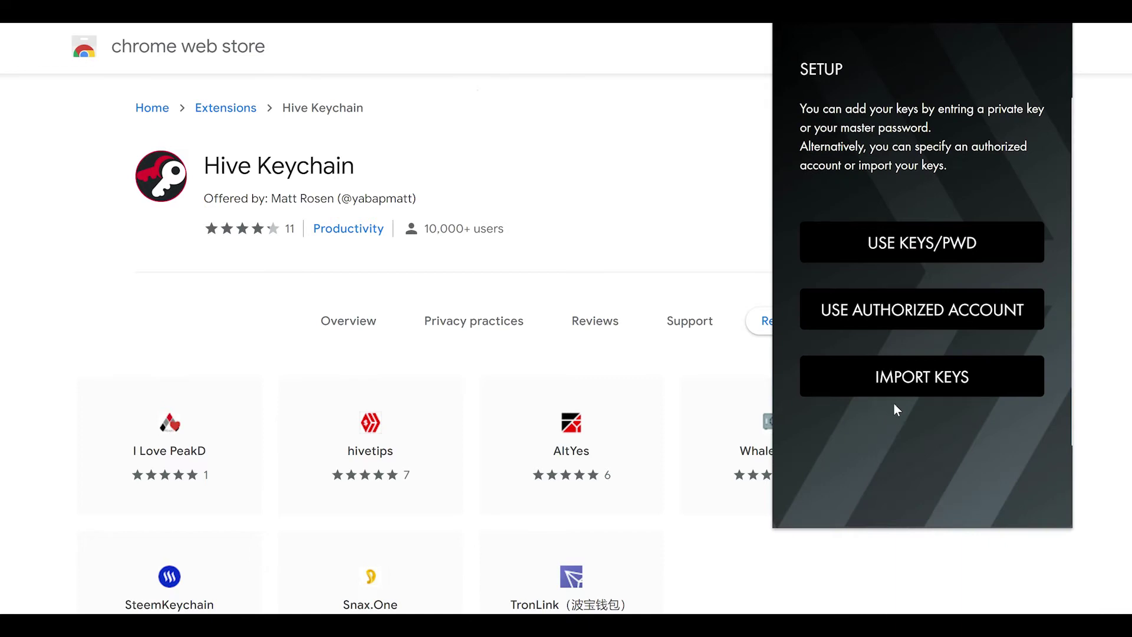
{"action": "left_click", "coordinate": [715, 253]}
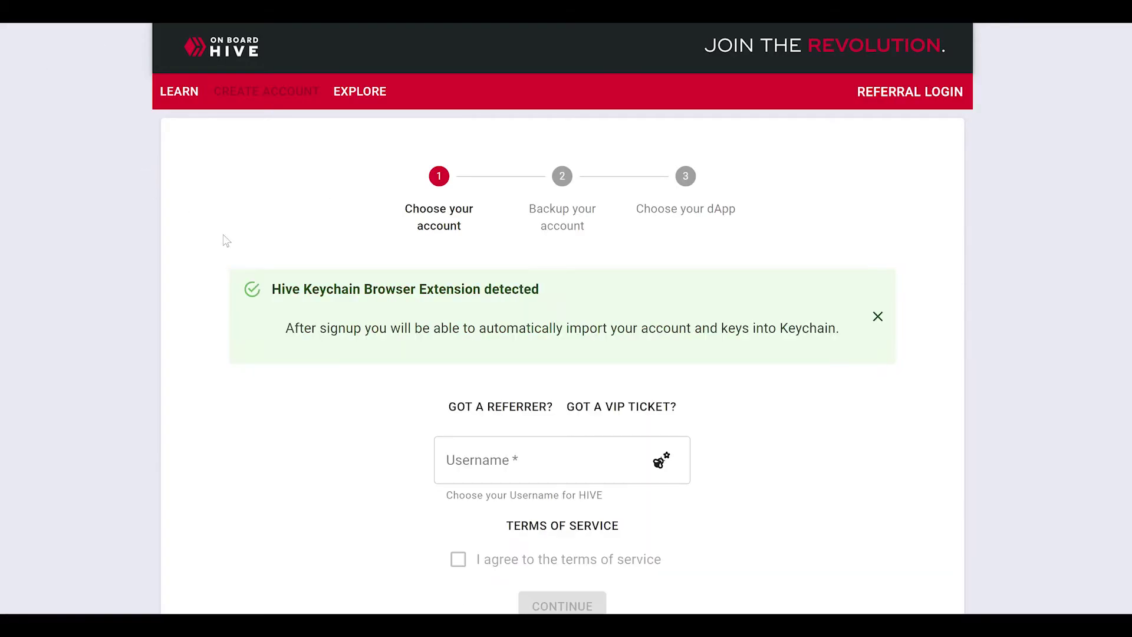
Choose the username kooza on the sign-up page, agree to the terms of service and continue to the account backup
{"action": "left_click_drag", "start_coordinate": [273, 293], "coordinate": [334, 288]}
{"action": "left_click_drag", "start_coordinate": [274, 294], "coordinate": [334, 288]}
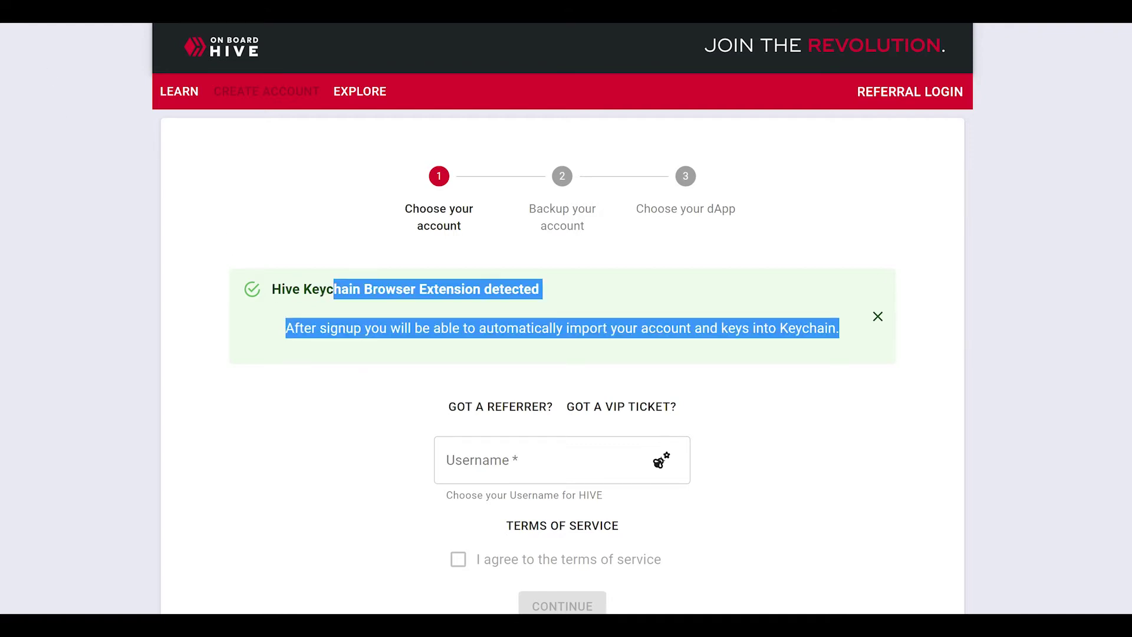
{"action": "left_click", "coordinate": [359, 356]}
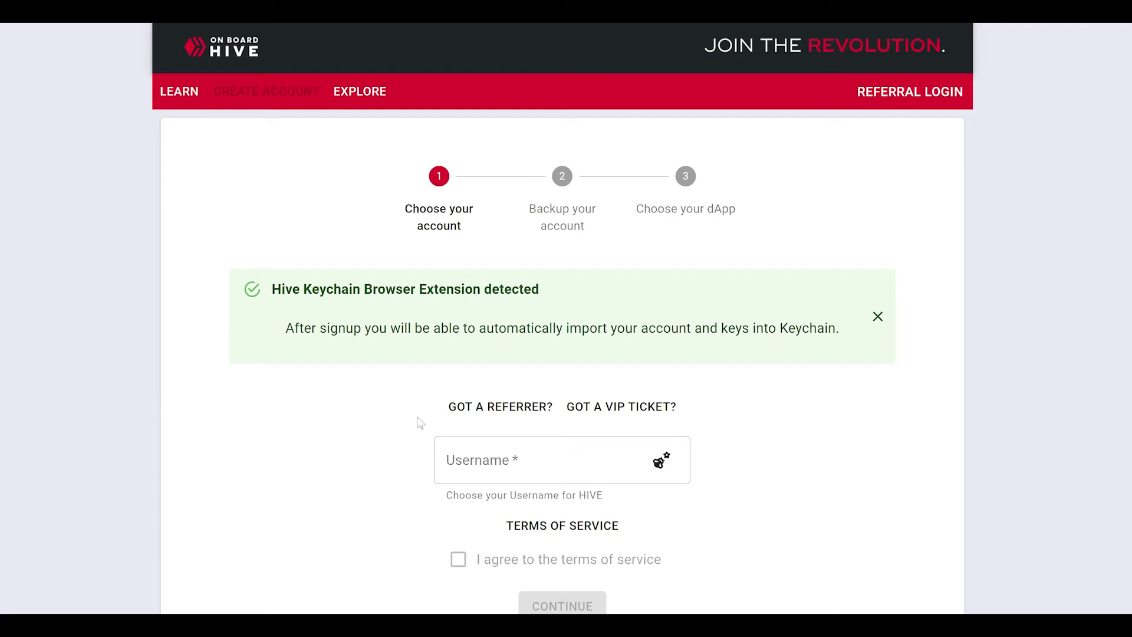
{"action": "scroll", "coordinate": [424, 413], "scroll_direction": "down", "scroll_amount": 2}
{"action": "left_click", "coordinate": [438, 380]}
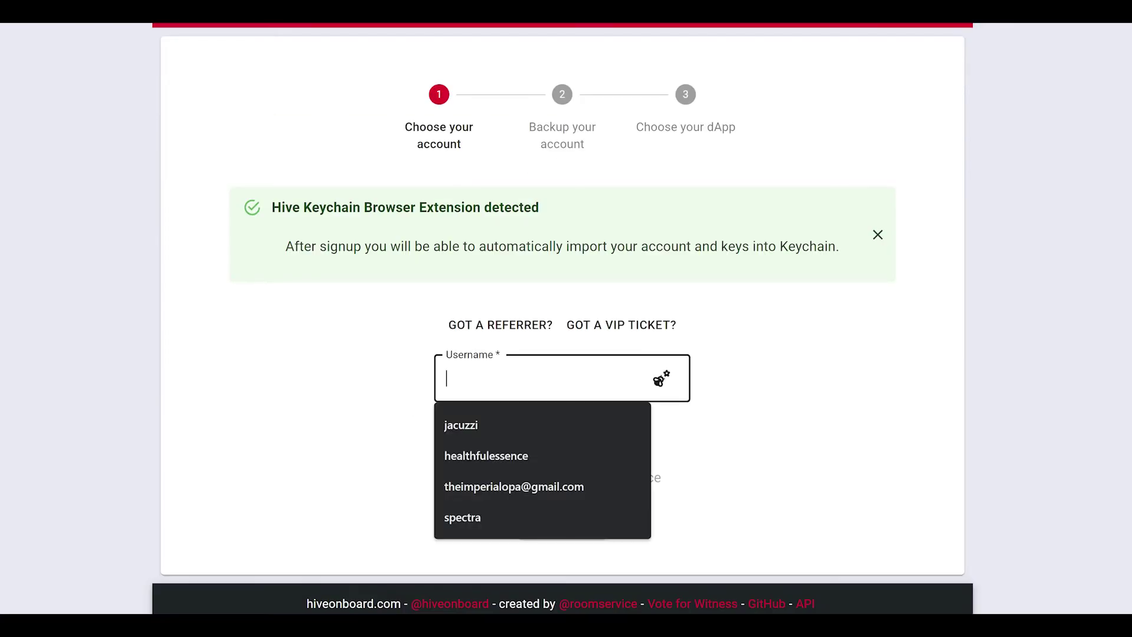
{"action": "type", "text": "a"}
{"action": "left_click_drag", "start_coordinate": [455, 378], "coordinate": [425, 366]}
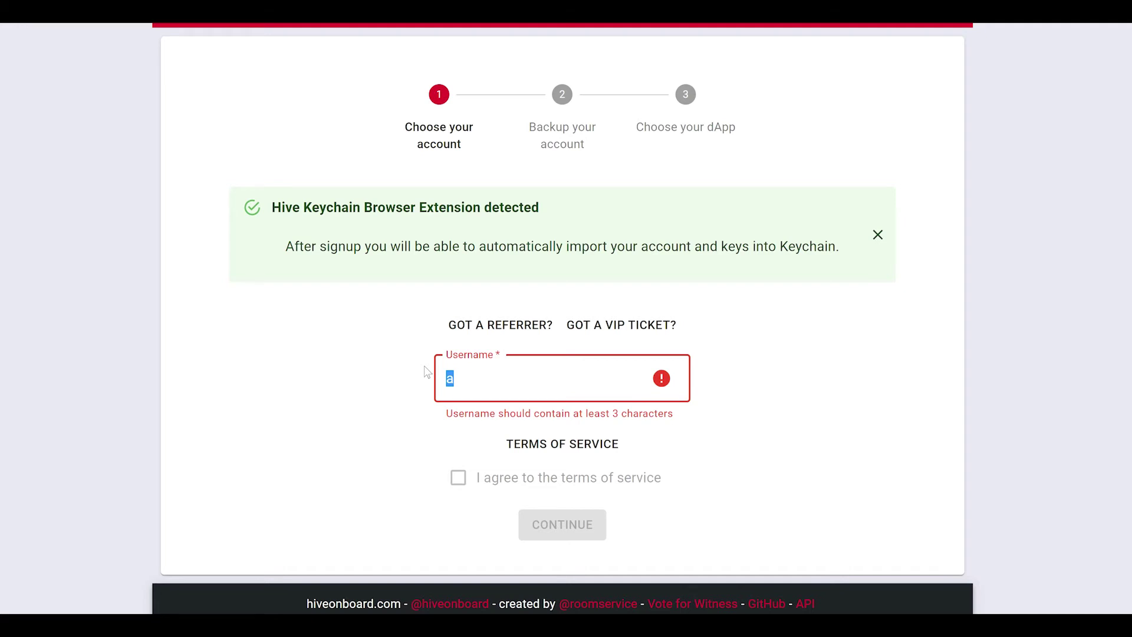
{"action": "type", "text": "kooza"}
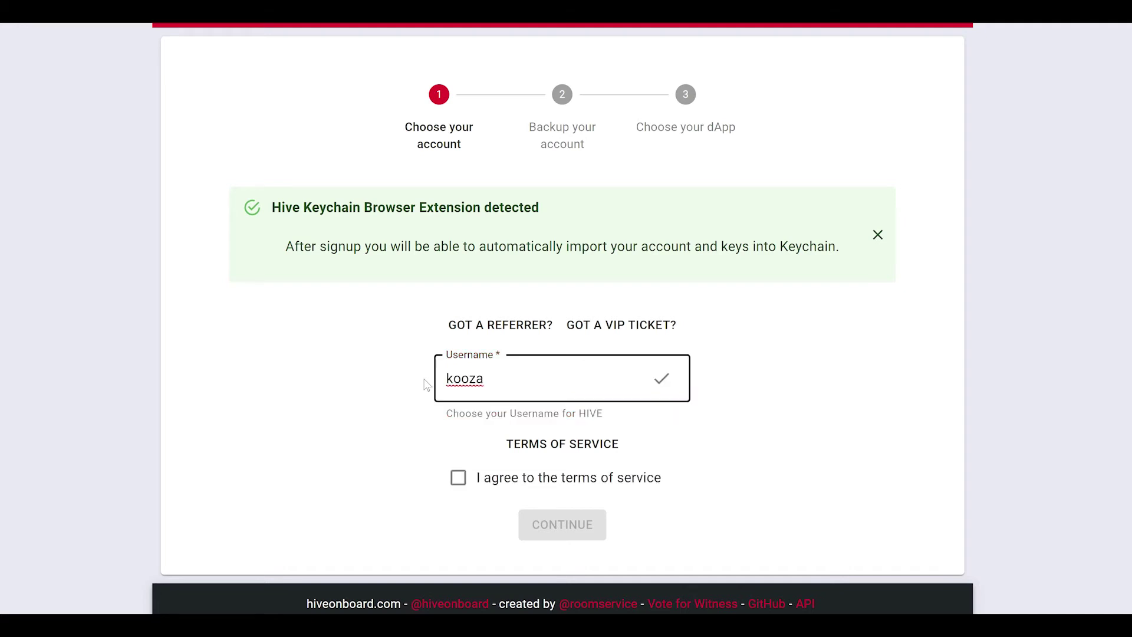
{"action": "left_click", "coordinate": [461, 477]}
{"action": "left_click", "coordinate": [560, 523]}
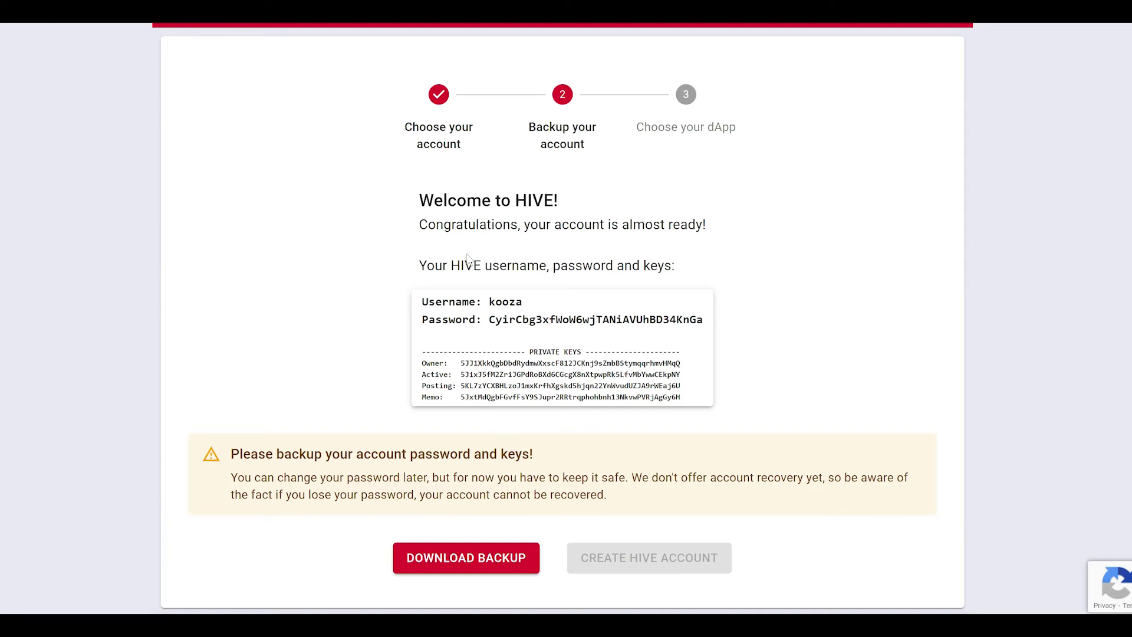
Download the backup of the account password and keys, and request the creation of the HIVE account
{"action": "left_click_drag", "start_coordinate": [417, 302], "coordinate": [694, 399]}
{"action": "left_click", "coordinate": [731, 346]}
{"action": "left_click", "coordinate": [431, 546]}
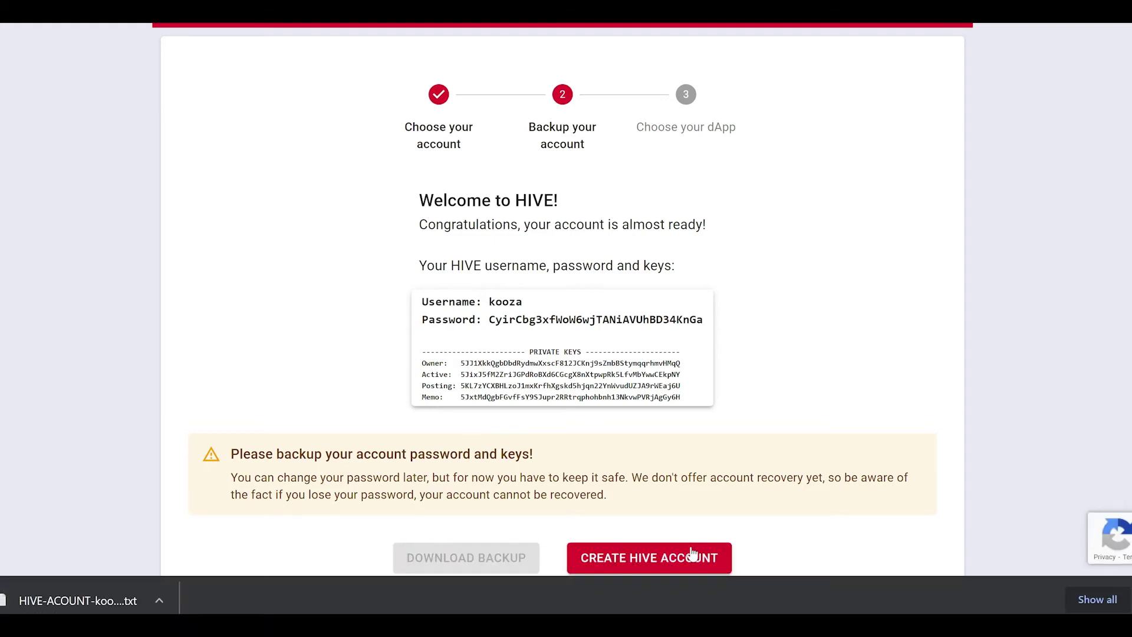
{"action": "left_click", "coordinate": [694, 565]}
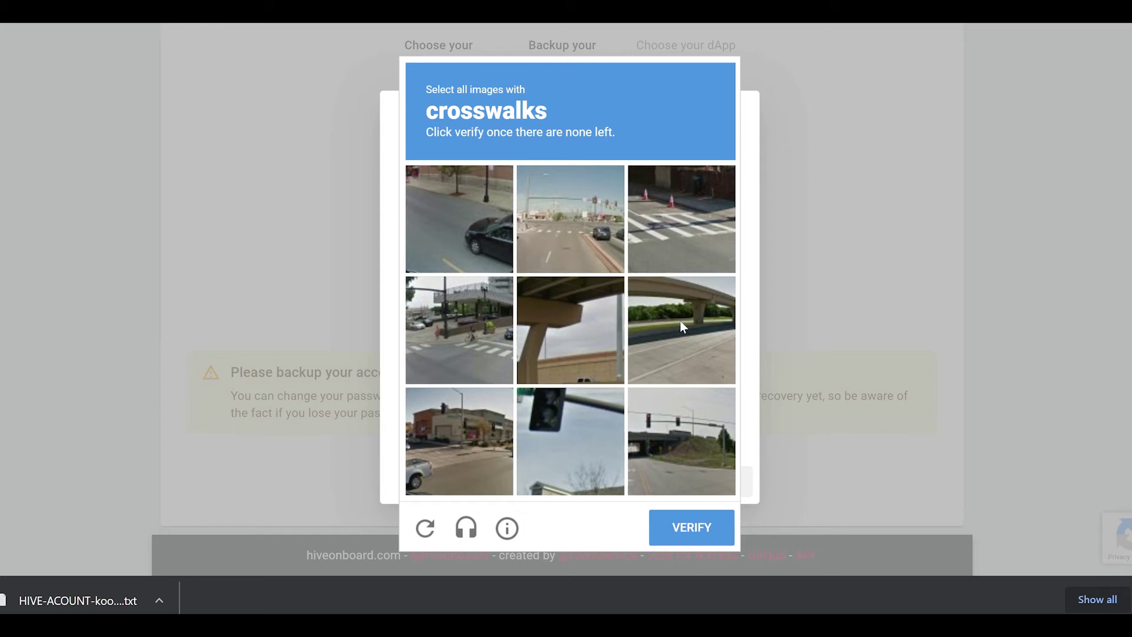
Solve the image challenge by selecting the pictures with crosswalks until none are left, and verify
{"action": "left_click", "coordinate": [672, 264]}
{"action": "left_click", "coordinate": [678, 430]}
{"action": "left_click", "coordinate": [462, 324]}
{"action": "left_click", "coordinate": [669, 227]}
{"action": "left_click", "coordinate": [586, 217]}
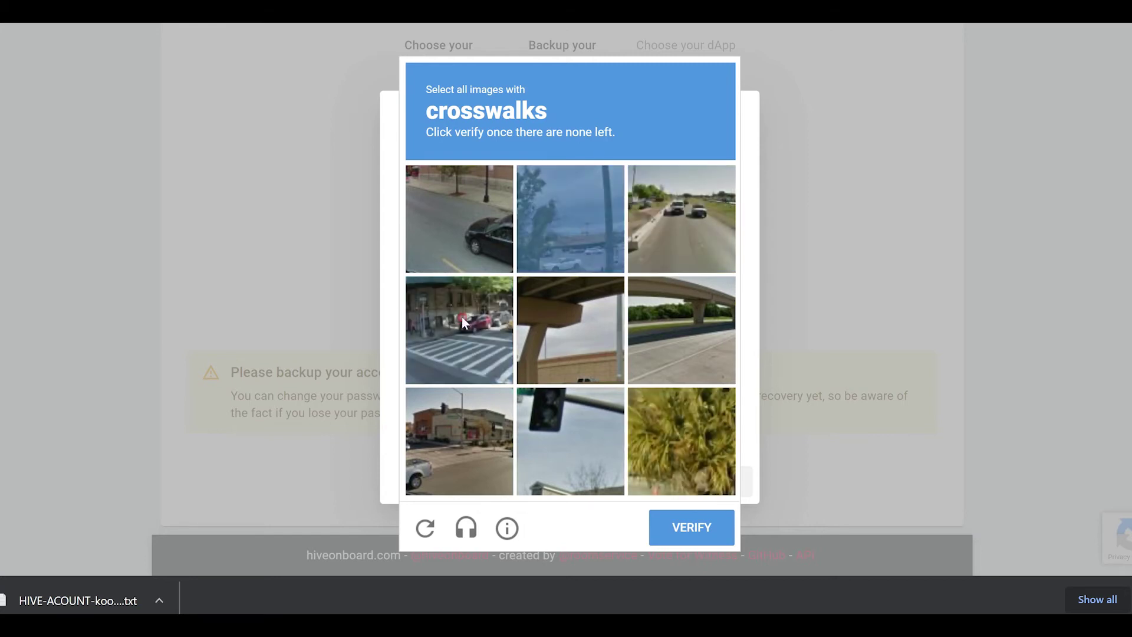
{"action": "left_click", "coordinate": [443, 321]}
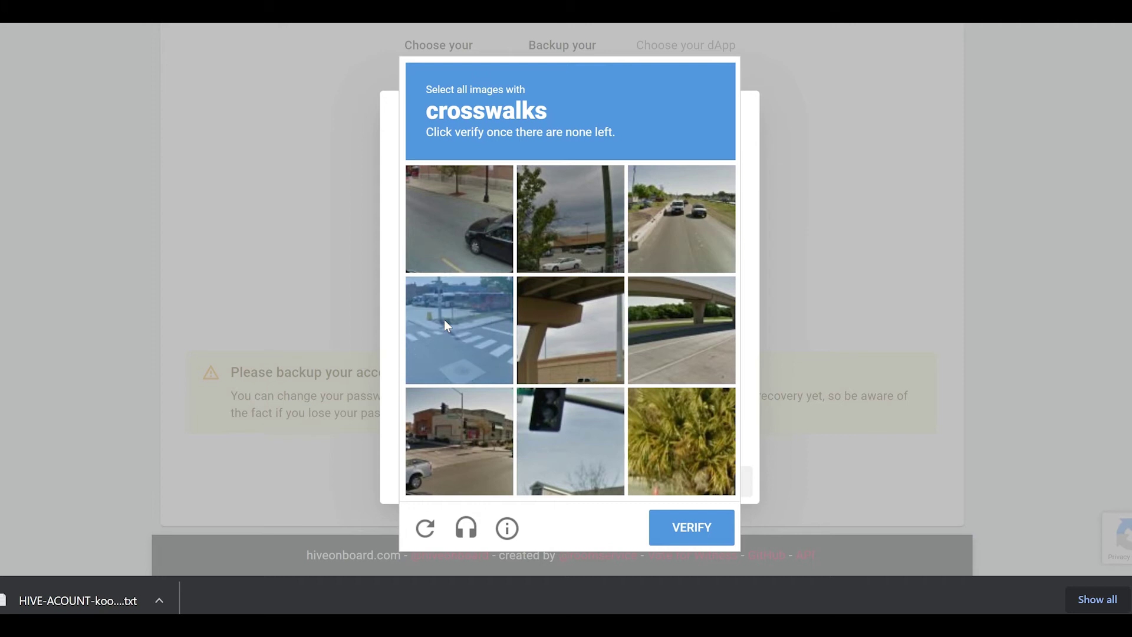
{"action": "left_click", "coordinate": [444, 319]}
{"action": "left_click", "coordinate": [703, 520]}
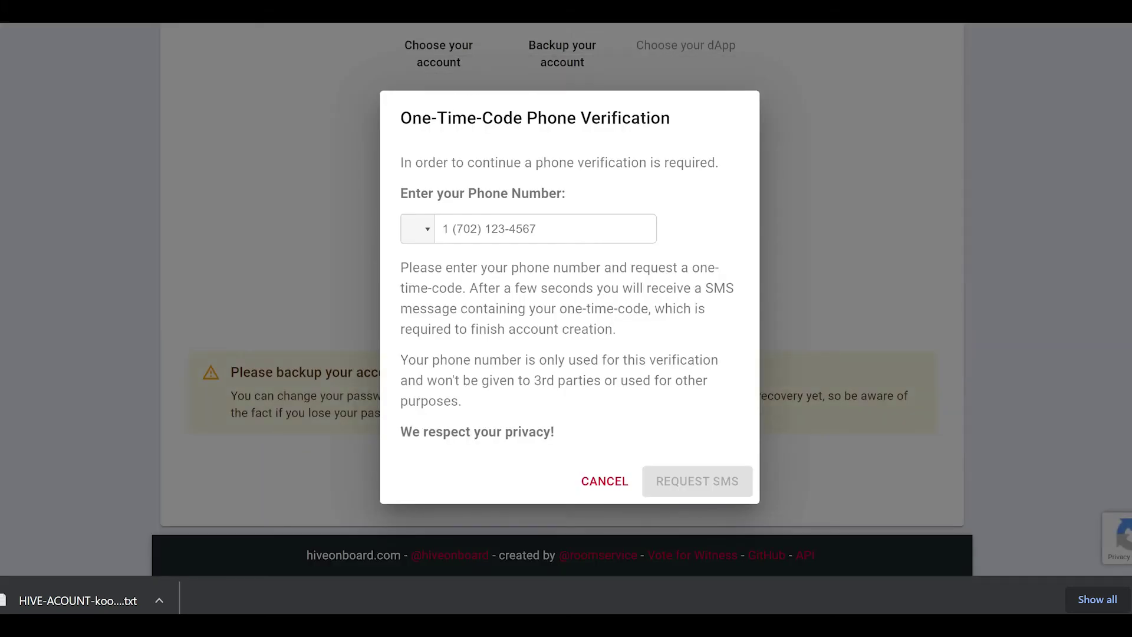
Open the country code selection for the phone number in the One-Time-Code Phone Verification dialog
{"action": "left_click", "coordinate": [428, 231]}
{"action": "left_click", "coordinate": [428, 231]}
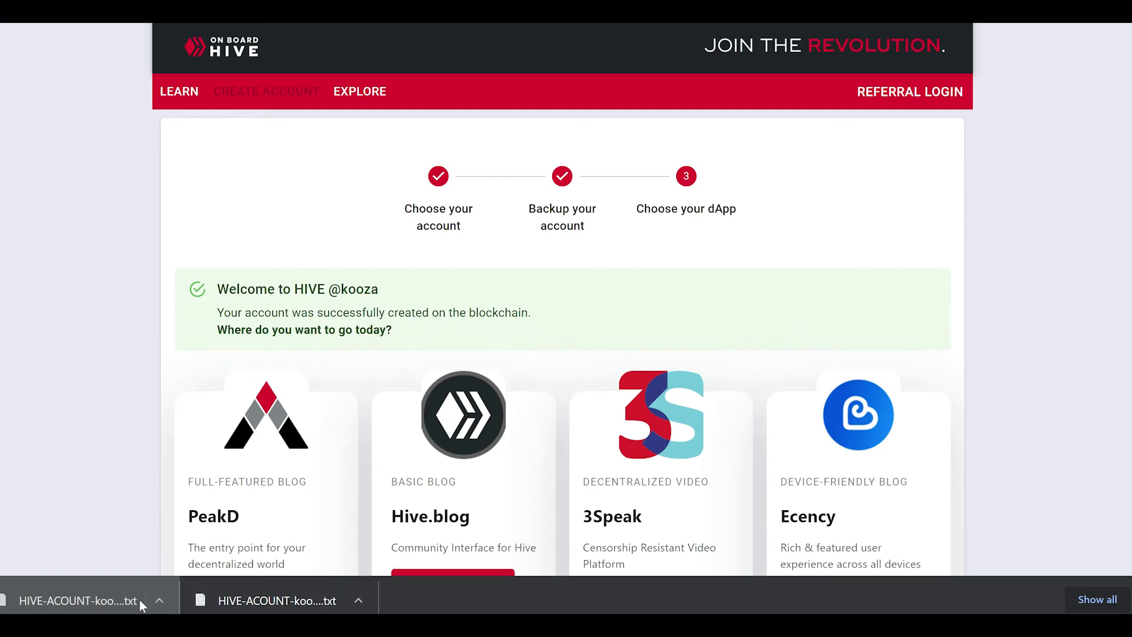
Open the downloaded account backup text file and examine the account password and the owner, active, posting and memo keys
{"action": "left_click", "coordinate": [138, 600]}
{"action": "left_click_drag", "start_coordinate": [81, 150], "coordinate": [265, 66]}
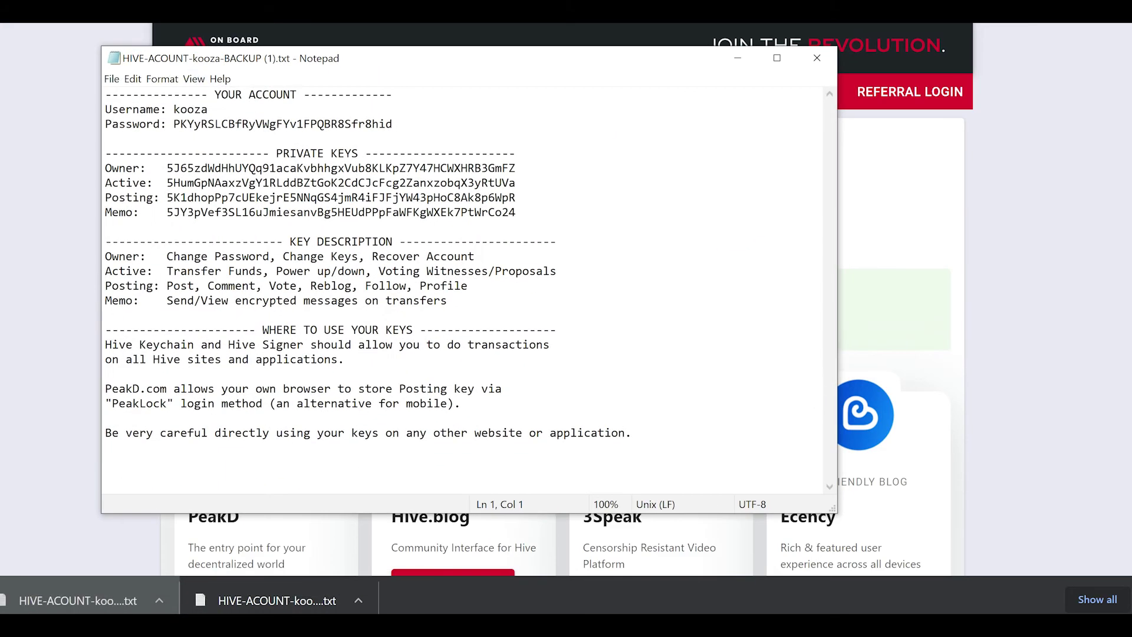
{"action": "left_click_drag", "start_coordinate": [173, 124], "coordinate": [393, 123]}
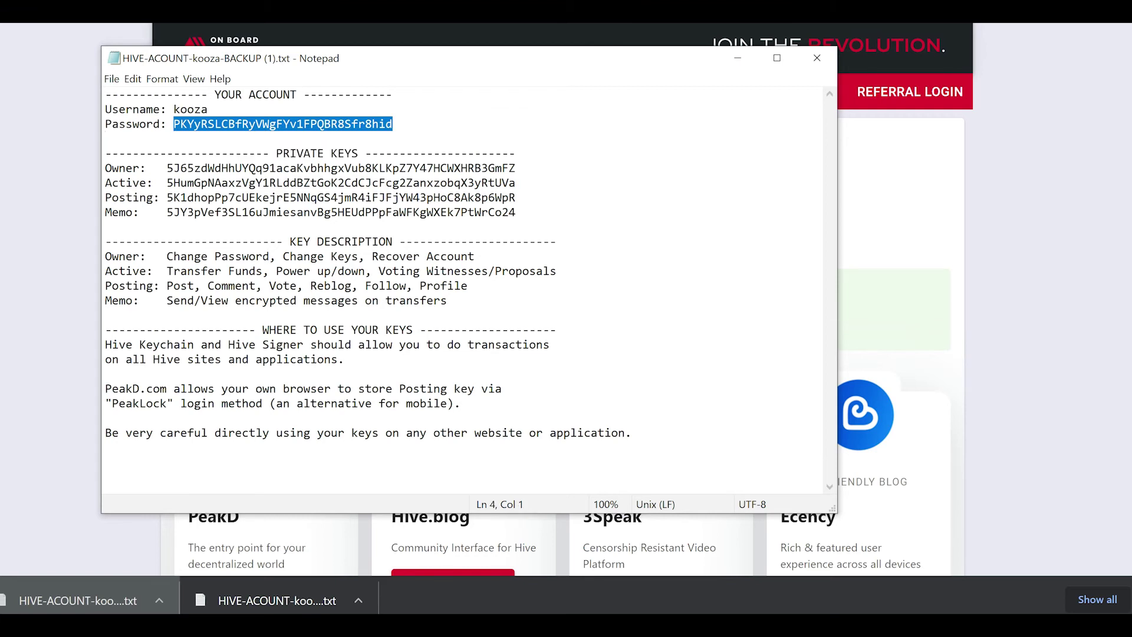
{"action": "left_click_drag", "start_coordinate": [167, 168], "coordinate": [515, 168]}
{"action": "left_click", "coordinate": [267, 181]}
{"action": "double_click", "coordinate": [267, 182]}
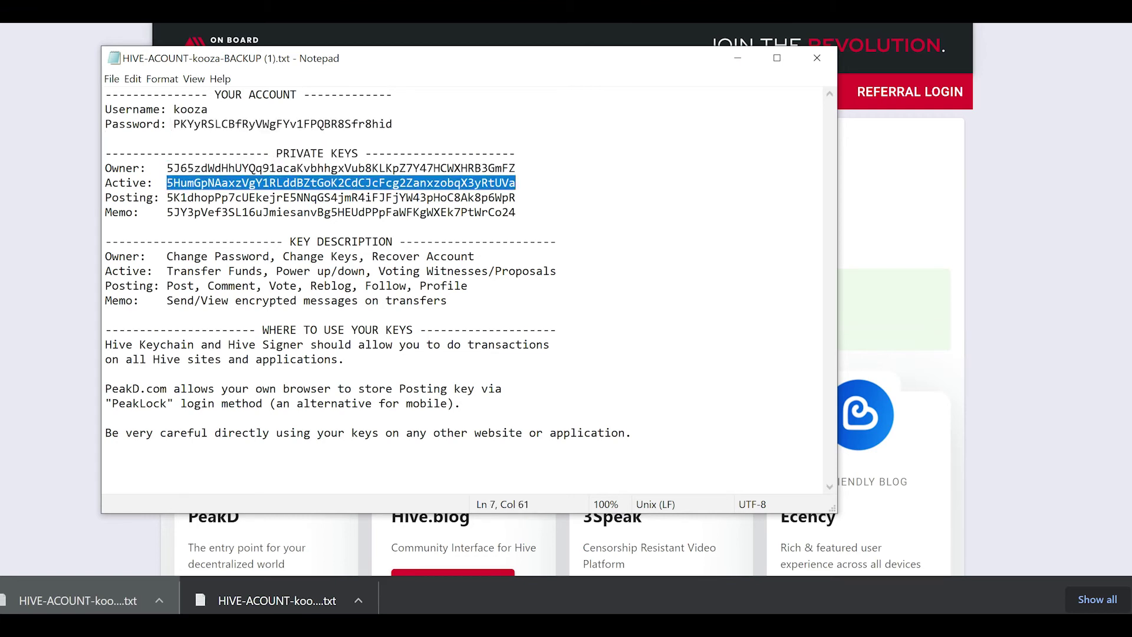
{"action": "double_click", "coordinate": [257, 194]}
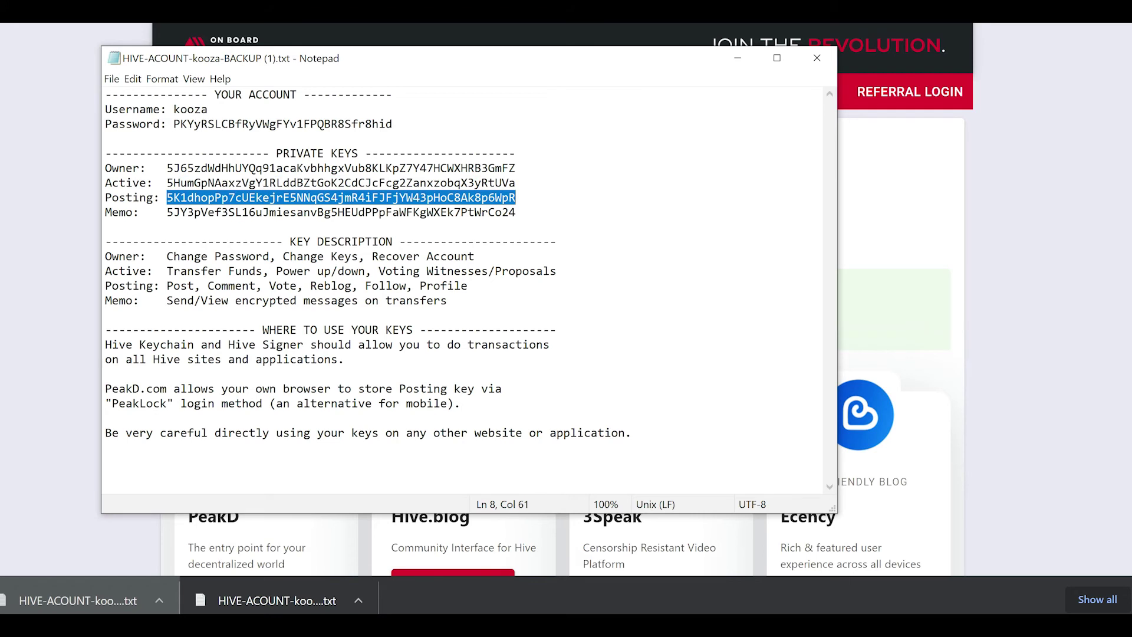
{"action": "double_click", "coordinate": [257, 211]}
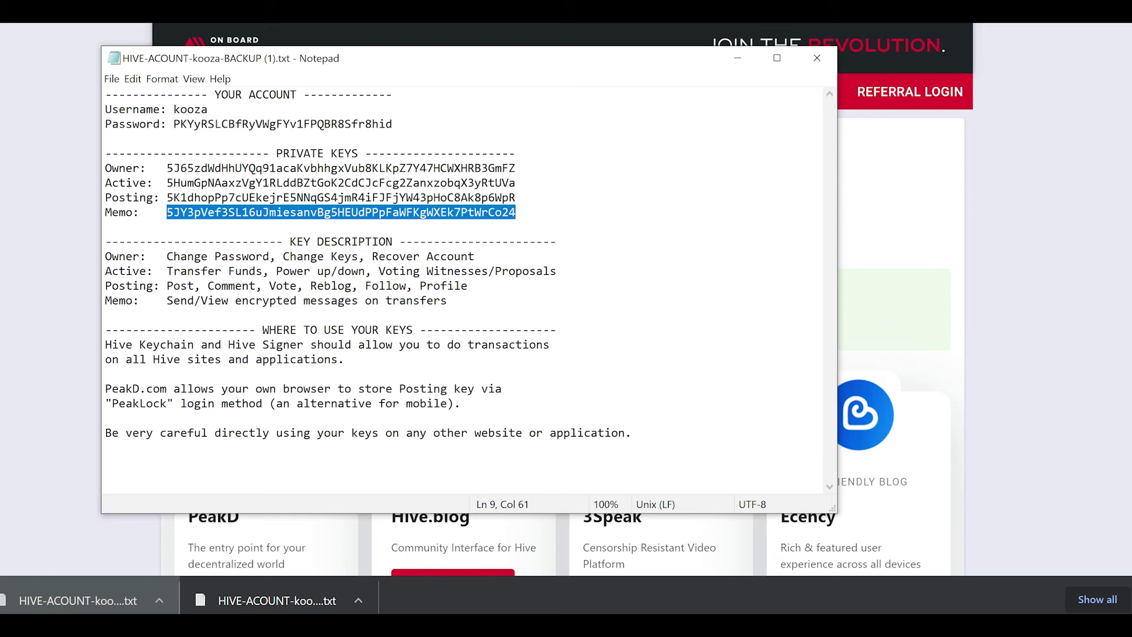
Copy the account password from the backup text file and open the Hive Keychain extension
{"action": "double_click", "coordinate": [257, 124]}
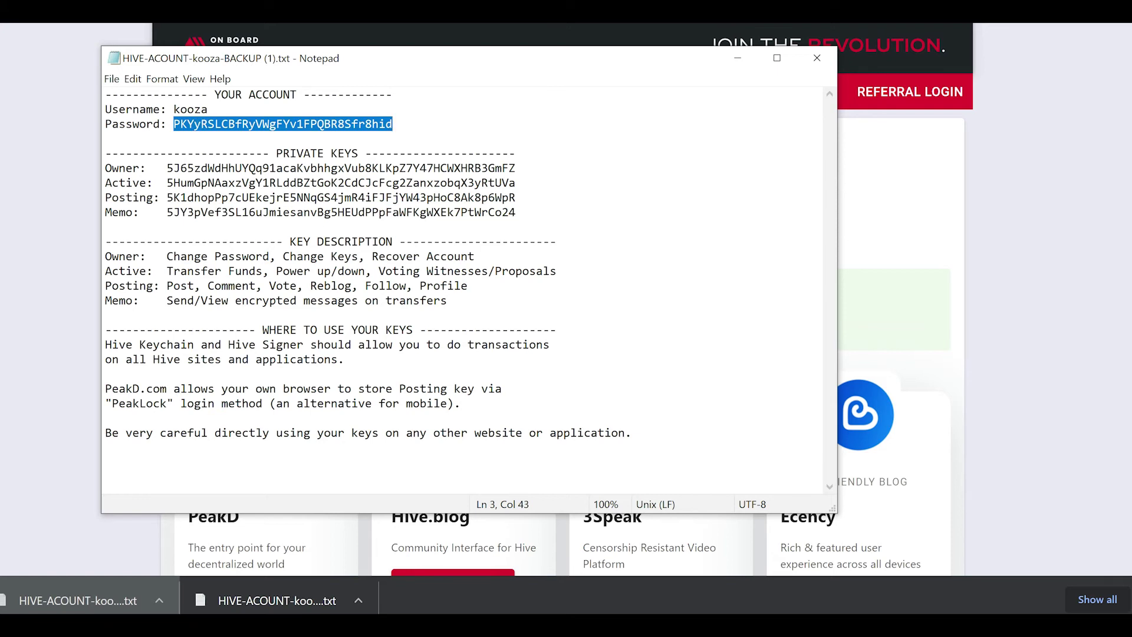
{"action": "left_click", "coordinate": [1060, 49]}
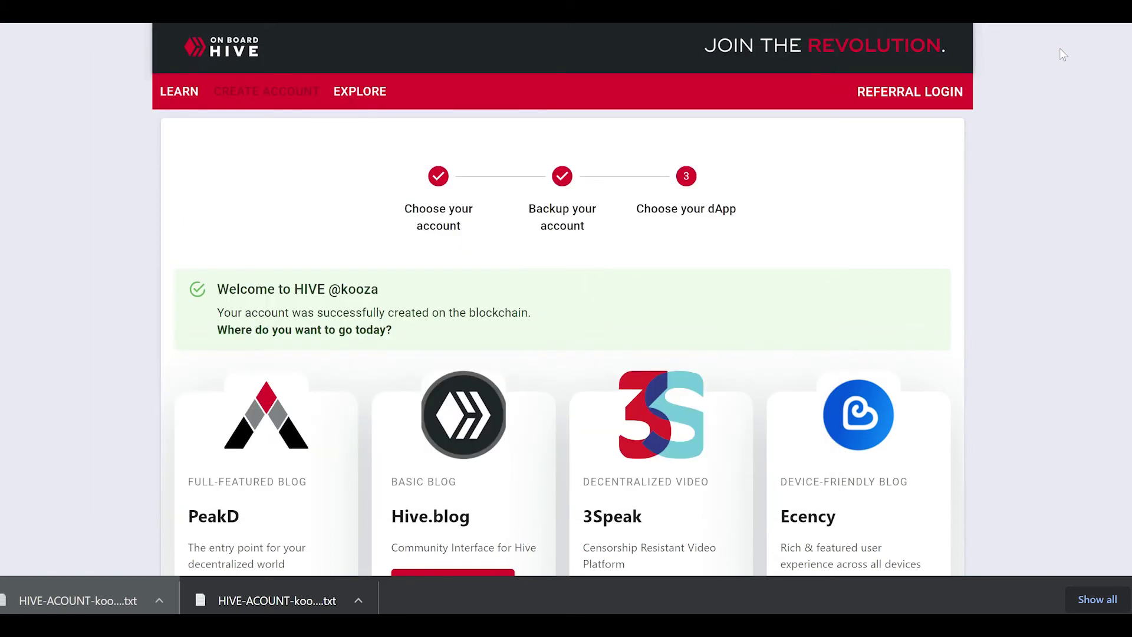
{"action": "left_click", "coordinate": [1085, 12]}
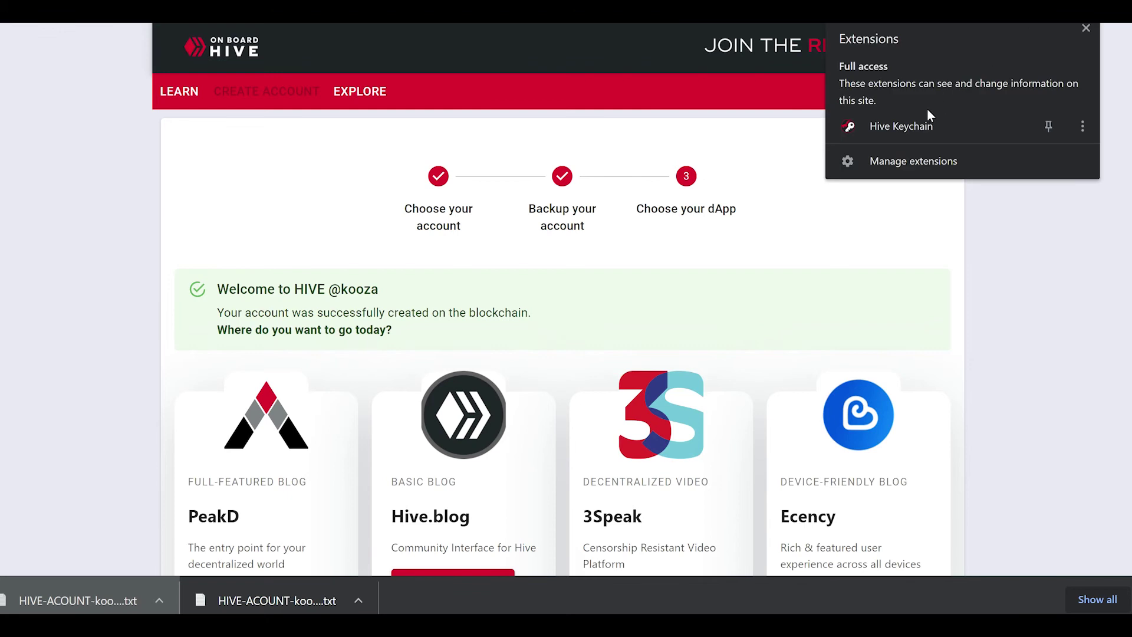
{"action": "left_click", "coordinate": [917, 126]}
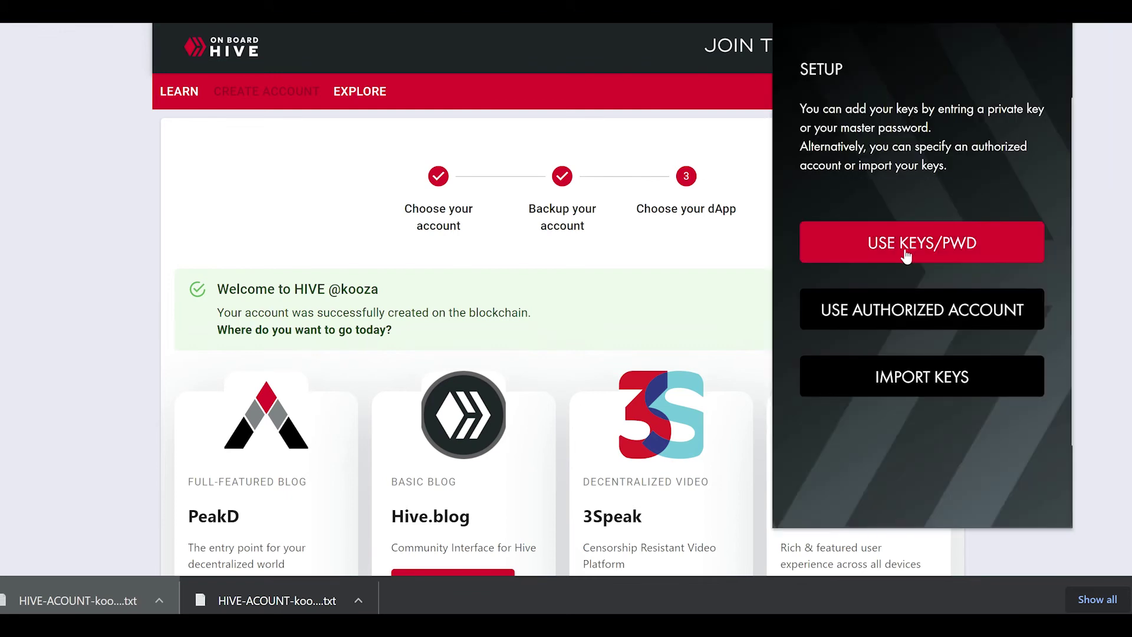
Try to add the new account to Hive Keychain by entering its username and account password, and save the posting, active and memo keys
{"action": "left_click", "coordinate": [906, 255]}
{"action": "left_click", "coordinate": [896, 297]}
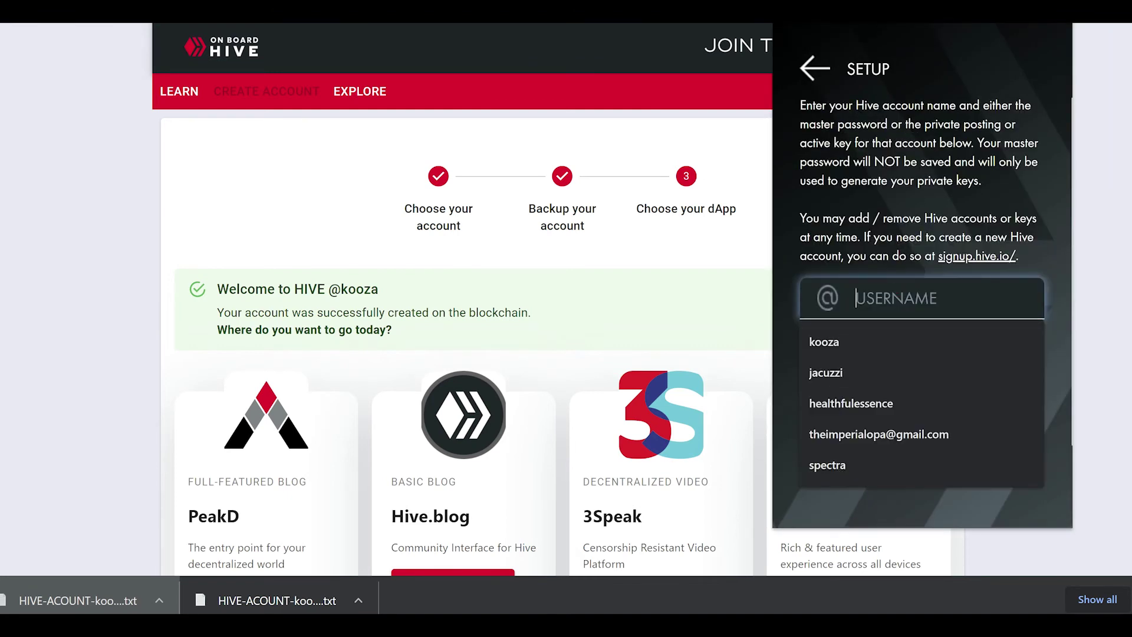
{"action": "type", "text": "kooza"}
{"action": "key", "text": "Tab"}
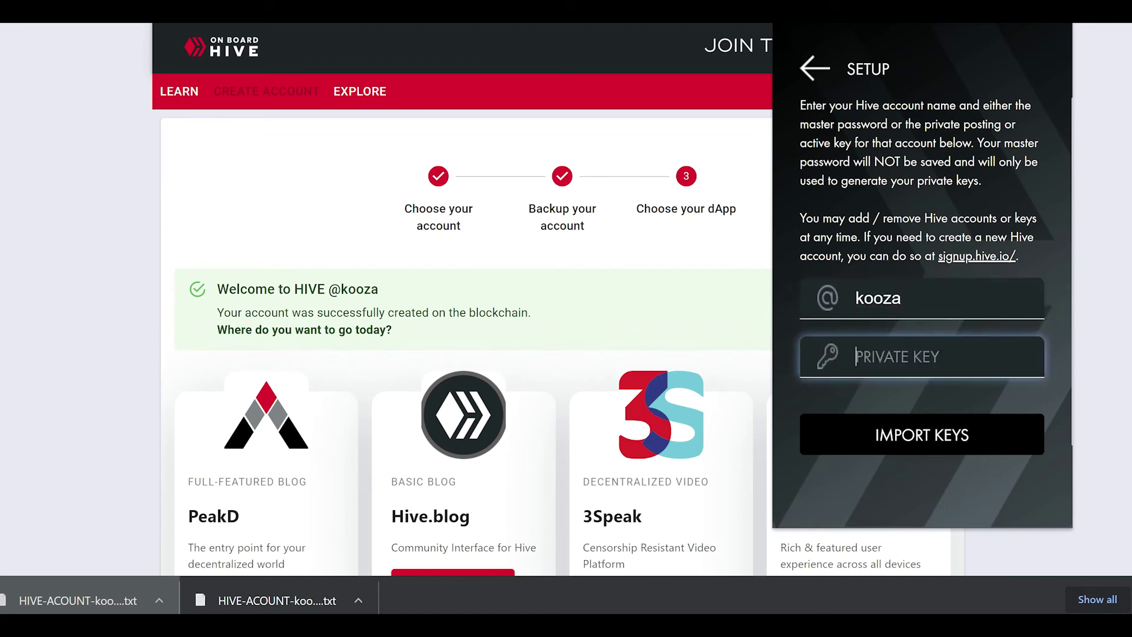
{"action": "key", "text": "ctrl+v"}
{"action": "left_click", "coordinate": [917, 451]}
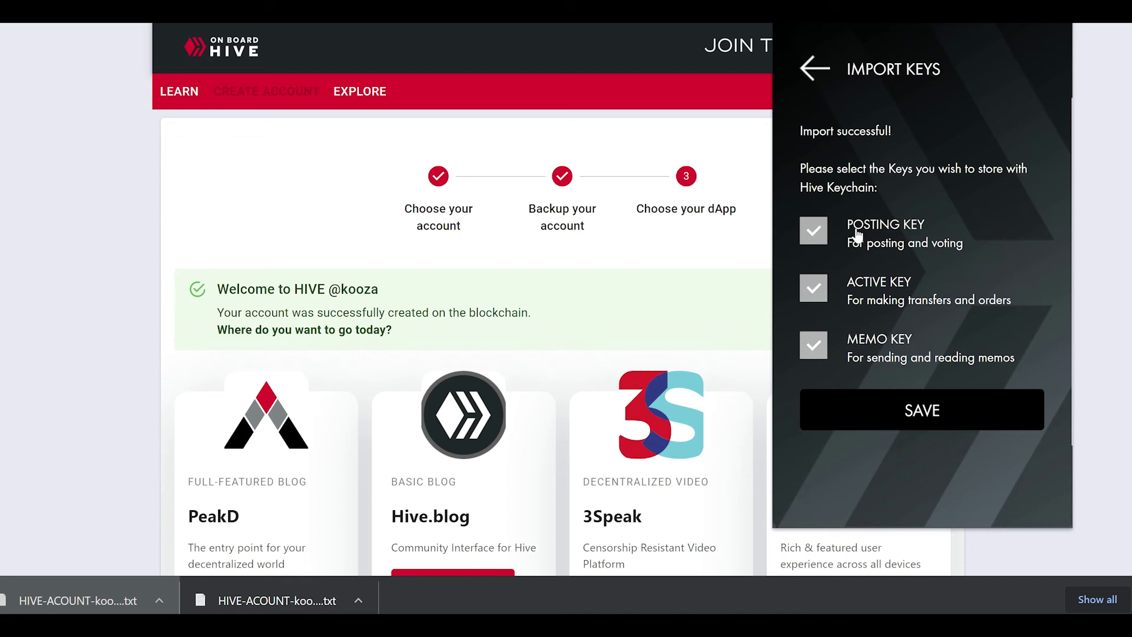
{"action": "left_click", "coordinate": [926, 420]}
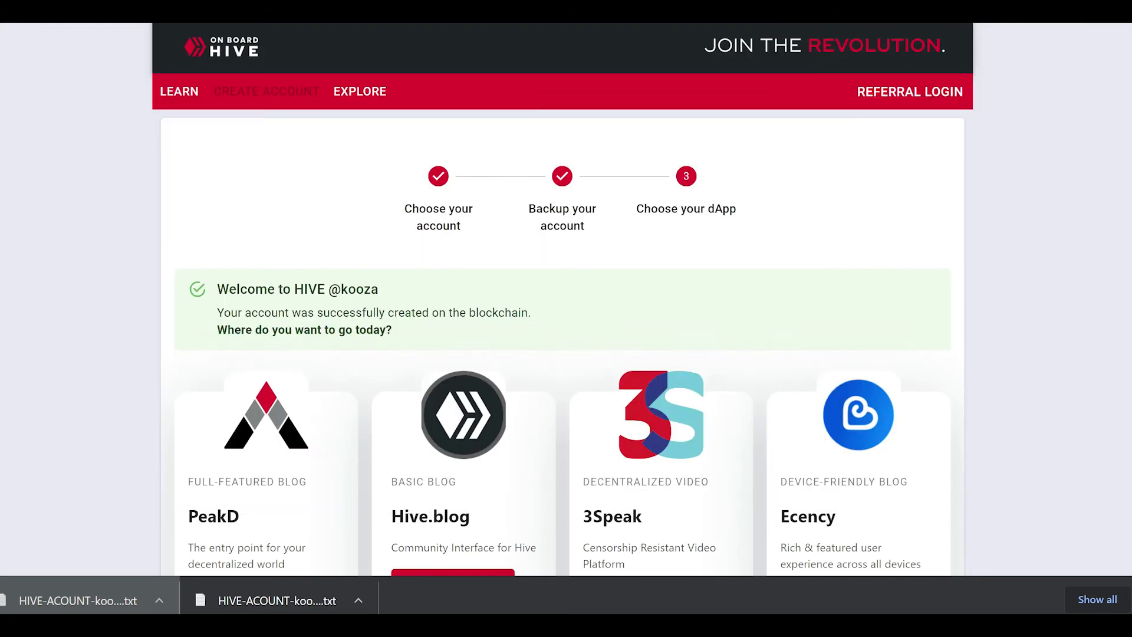
Import the account into Hive Keychain with its username and account password, storing the posting, active and memo keys
{"action": "left_click", "coordinate": [1091, 12]}
{"action": "left_click", "coordinate": [922, 124]}
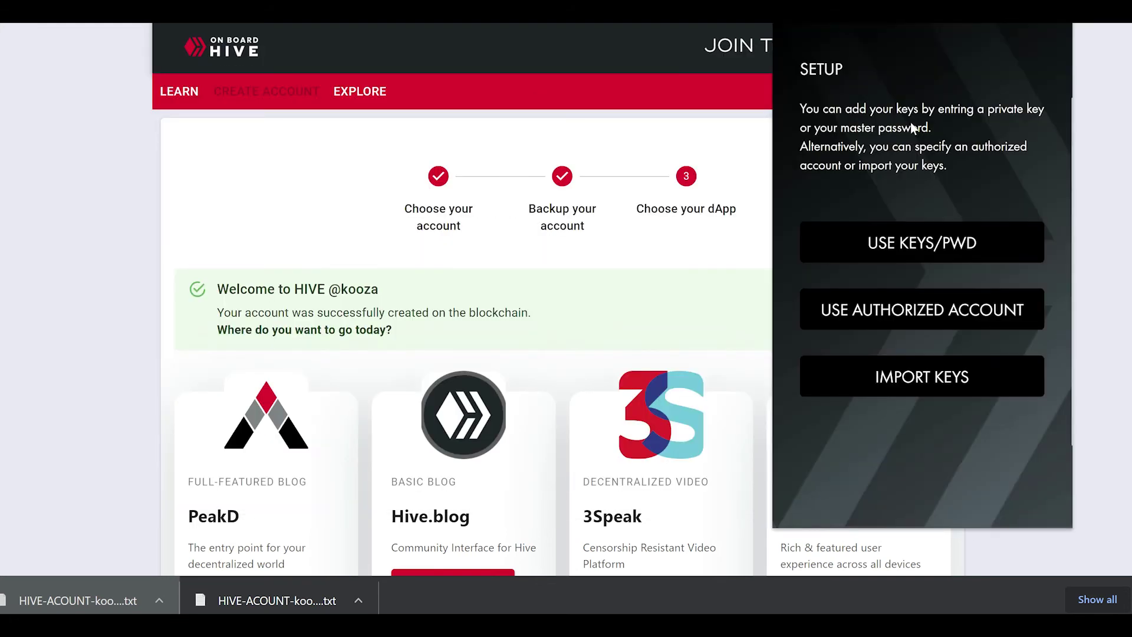
{"action": "left_click", "coordinate": [906, 256]}
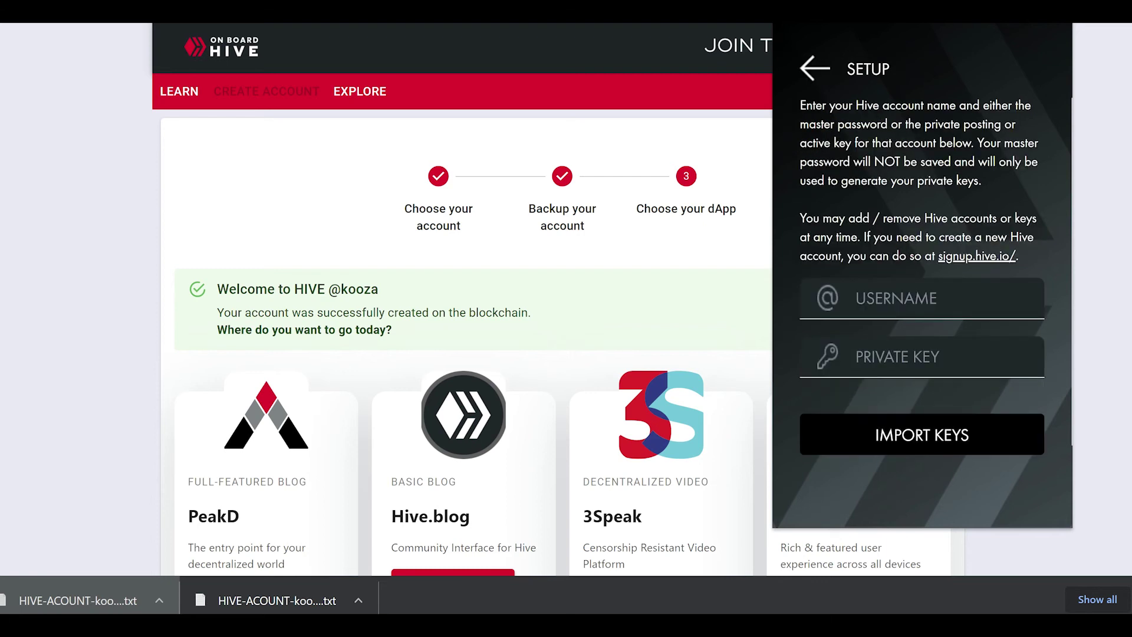
{"action": "left_click", "coordinate": [922, 298]}
{"action": "type", "text": "kooza"}
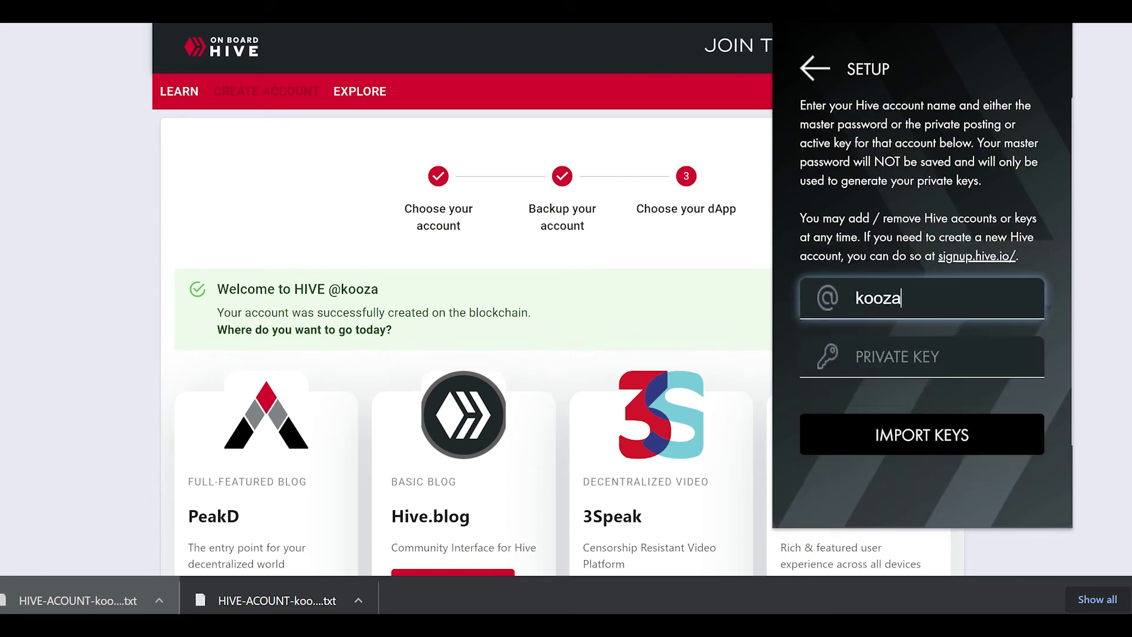
{"action": "key", "text": "Tab"}
{"action": "key", "text": "ctrl+v"}
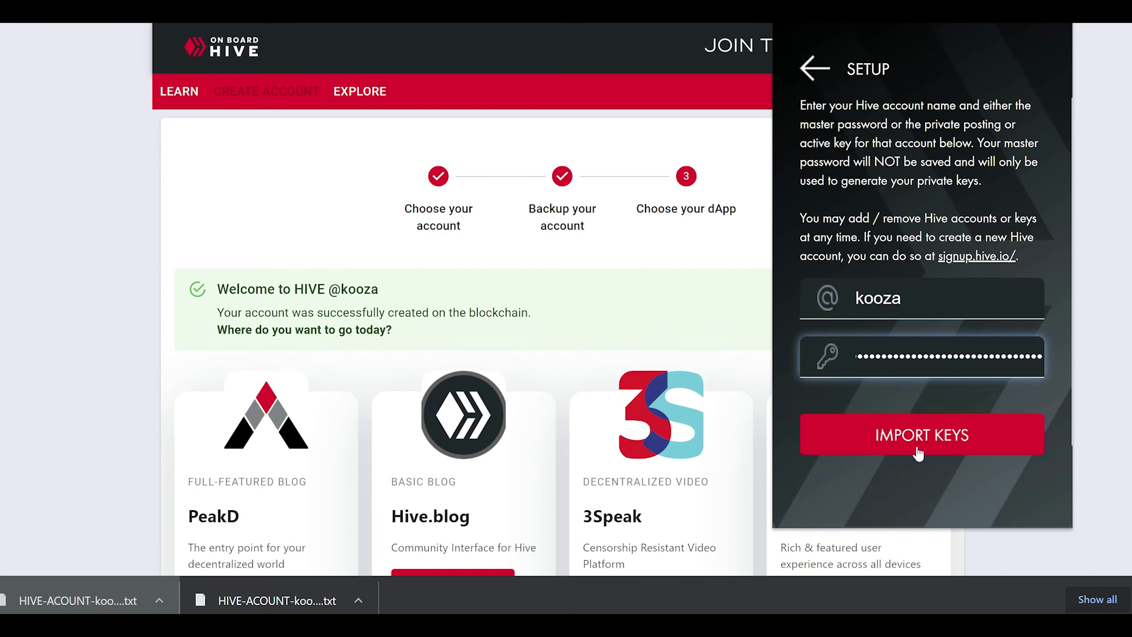
{"action": "left_click", "coordinate": [917, 452]}
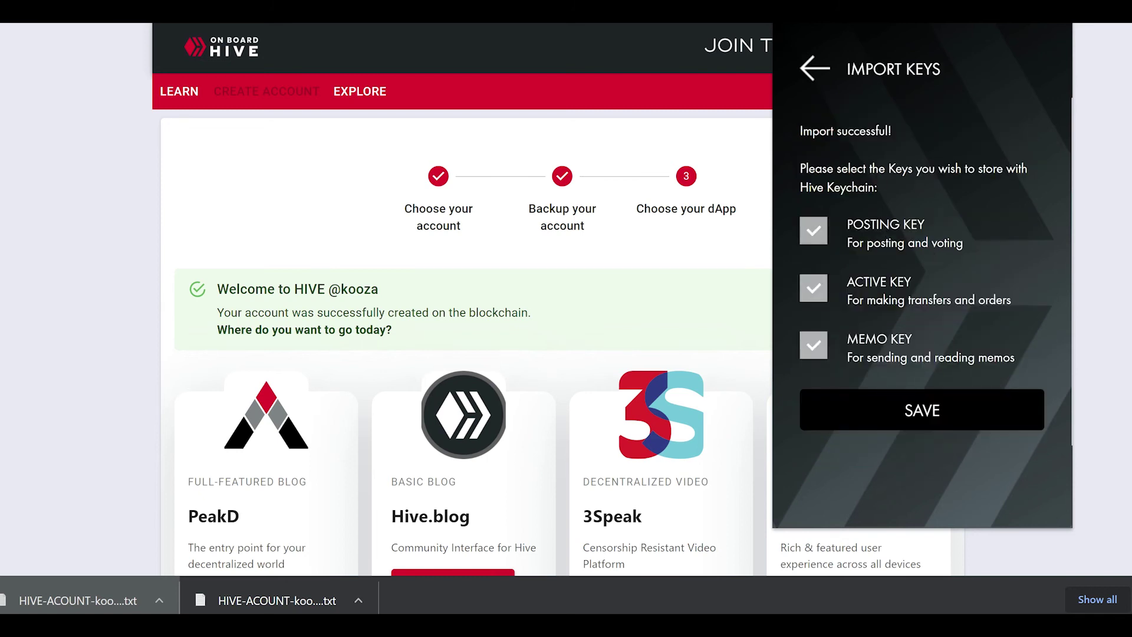
{"action": "left_click", "coordinate": [911, 401]}
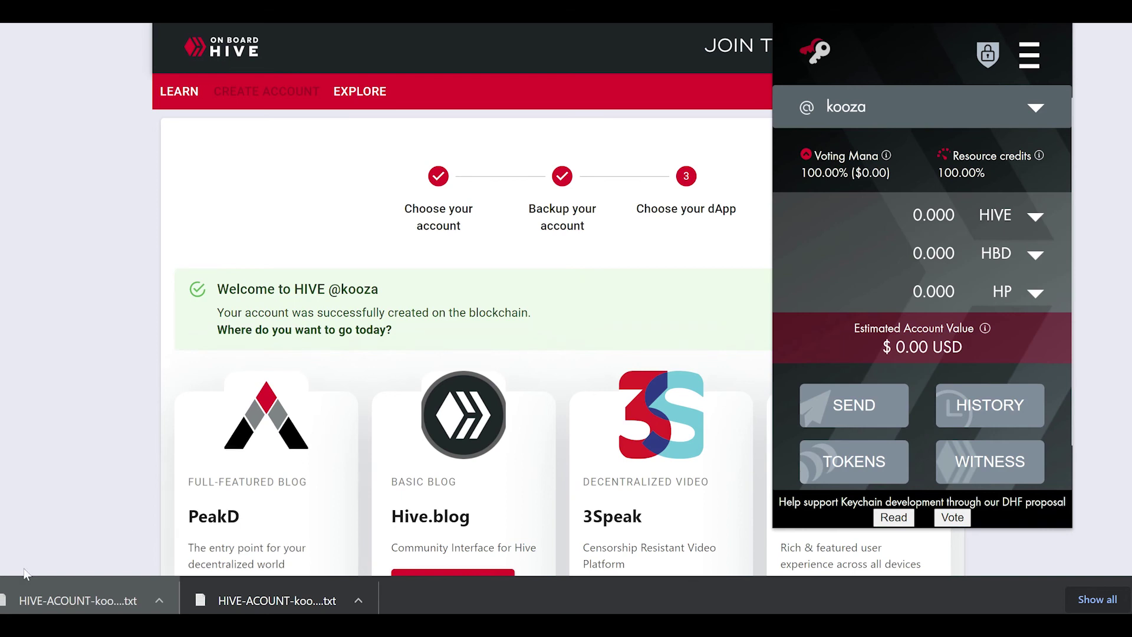
Bring back the backup text file, review the account details and key descriptions, and minimize it
{"action": "left_click", "coordinate": [213, 516]}
{"action": "mouse_move", "coordinate": [573, 625]}
{"action": "left_click", "coordinate": [655, 579]}
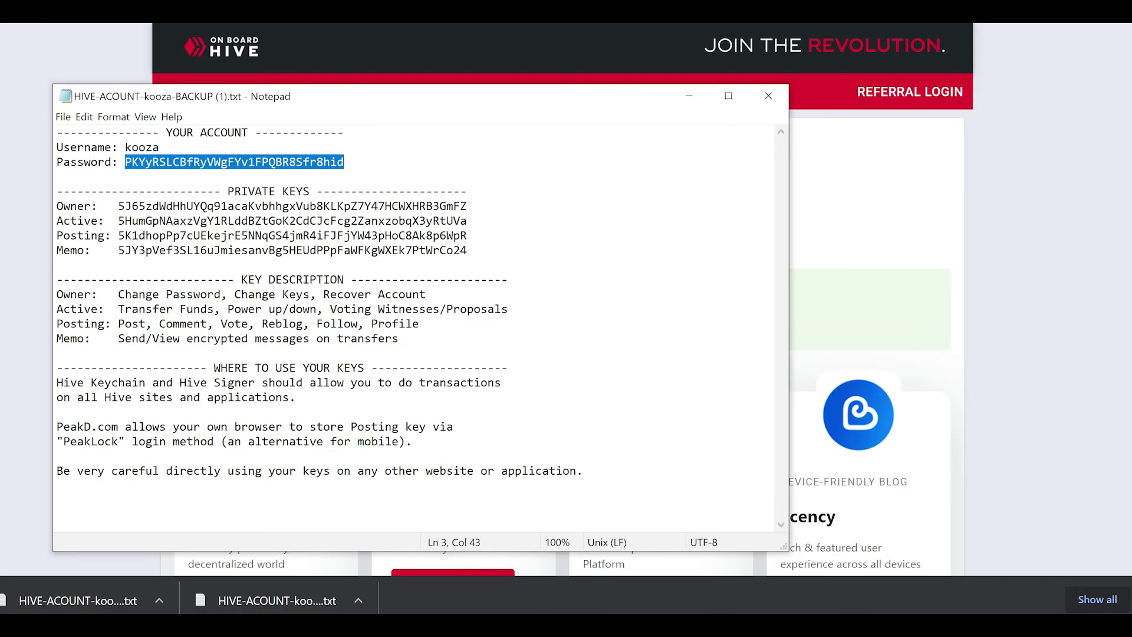
{"action": "left_click_drag", "start_coordinate": [125, 147], "coordinate": [413, 455]}
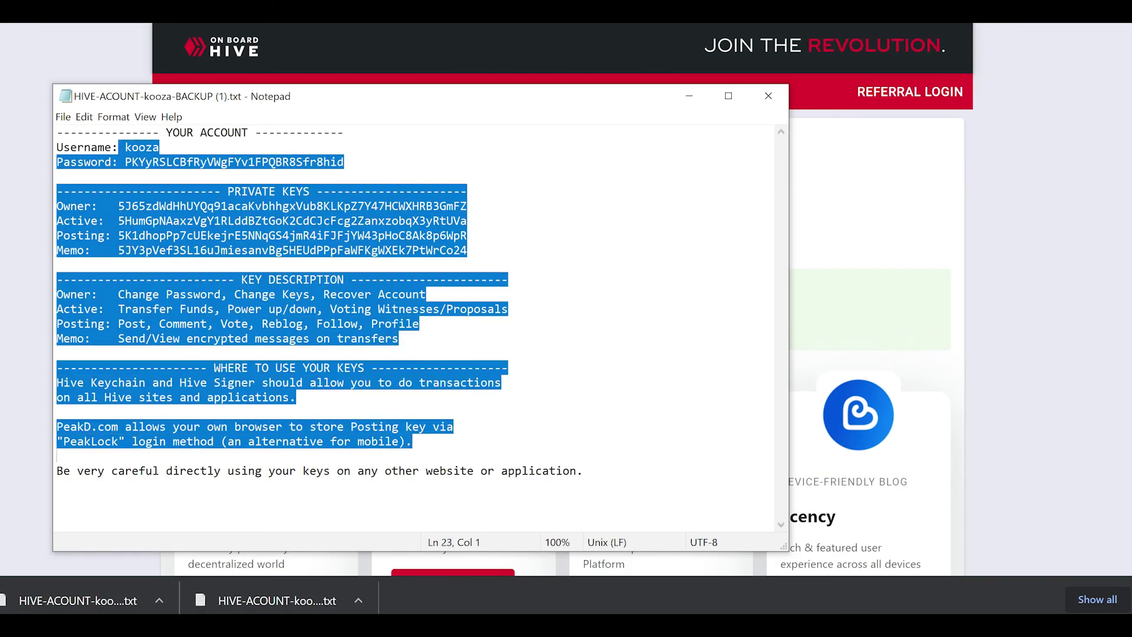
{"action": "left_click", "coordinate": [413, 442]}
{"action": "left_click", "coordinate": [689, 95]}
Open D.Buzz from the dApp list and choose to log in with Hive Keychain
{"action": "scroll", "coordinate": [657, 354], "scroll_direction": "down", "scroll_amount": 8}
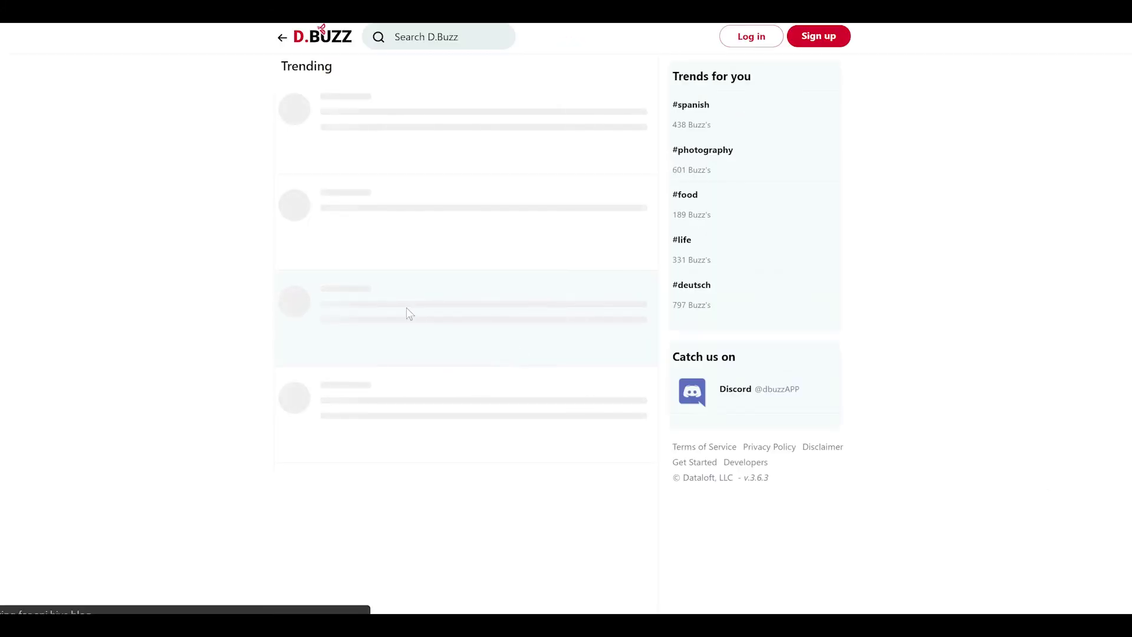
{"action": "left_click", "coordinate": [749, 37]}
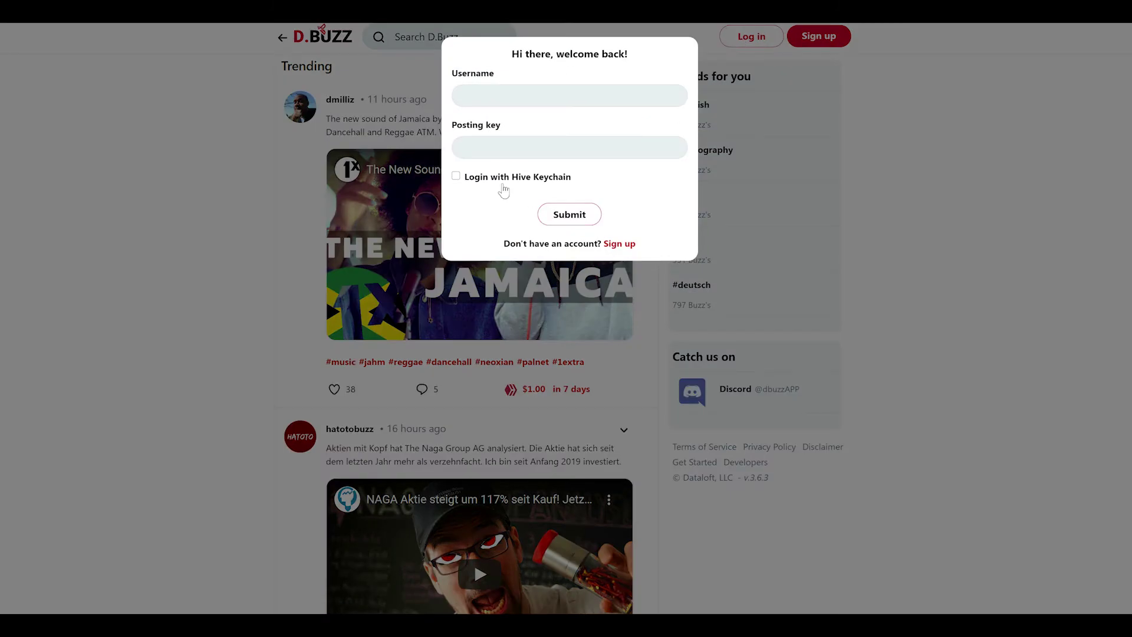
{"action": "left_click", "coordinate": [461, 178]}
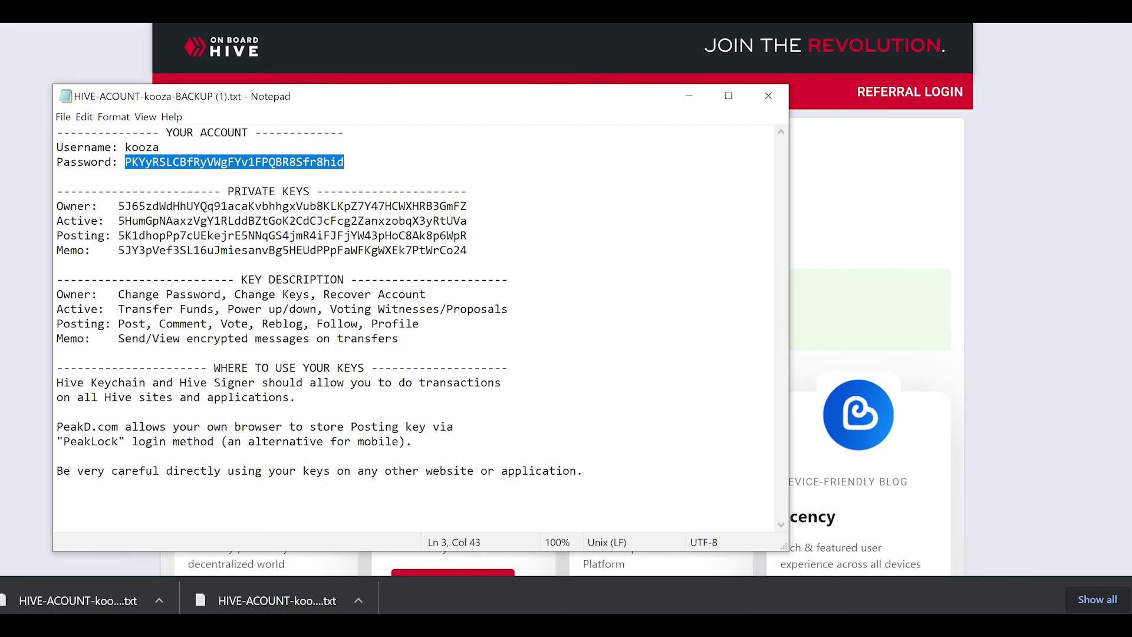
Highlight the account credentials, private keys and usage notes in the backup text file
{"action": "left_click_drag", "start_coordinate": [125, 147], "coordinate": [414, 452]}
{"action": "left_click", "coordinate": [414, 443]}
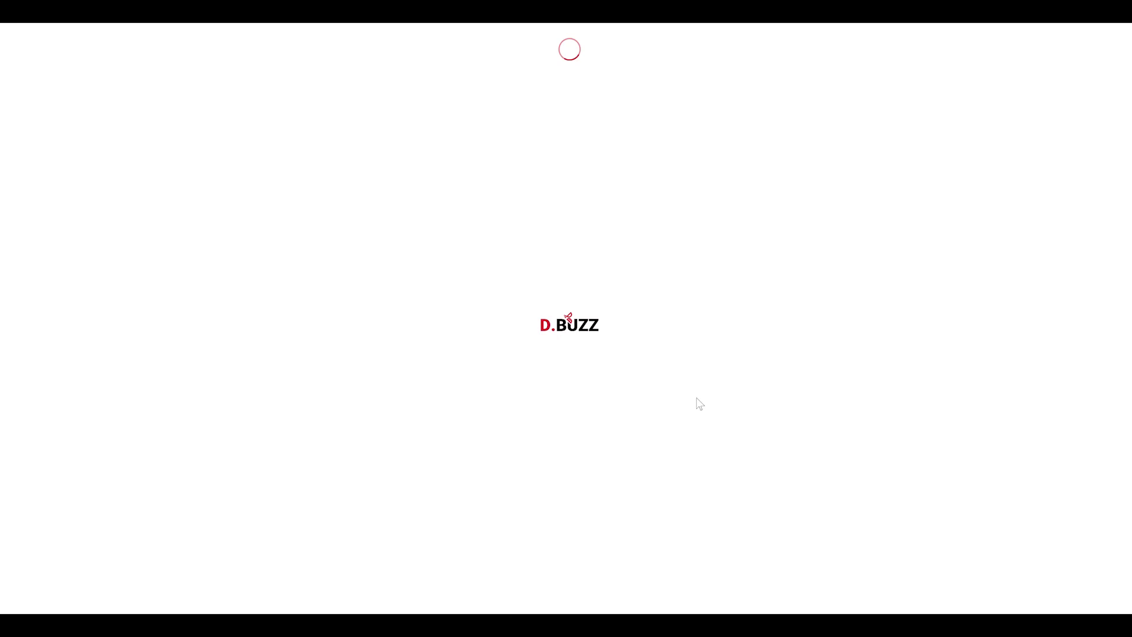
Log in to D.Buzz with Hive Keychain using the new account's username, and approve the Posting key signing request
{"action": "left_click", "coordinate": [751, 36]}
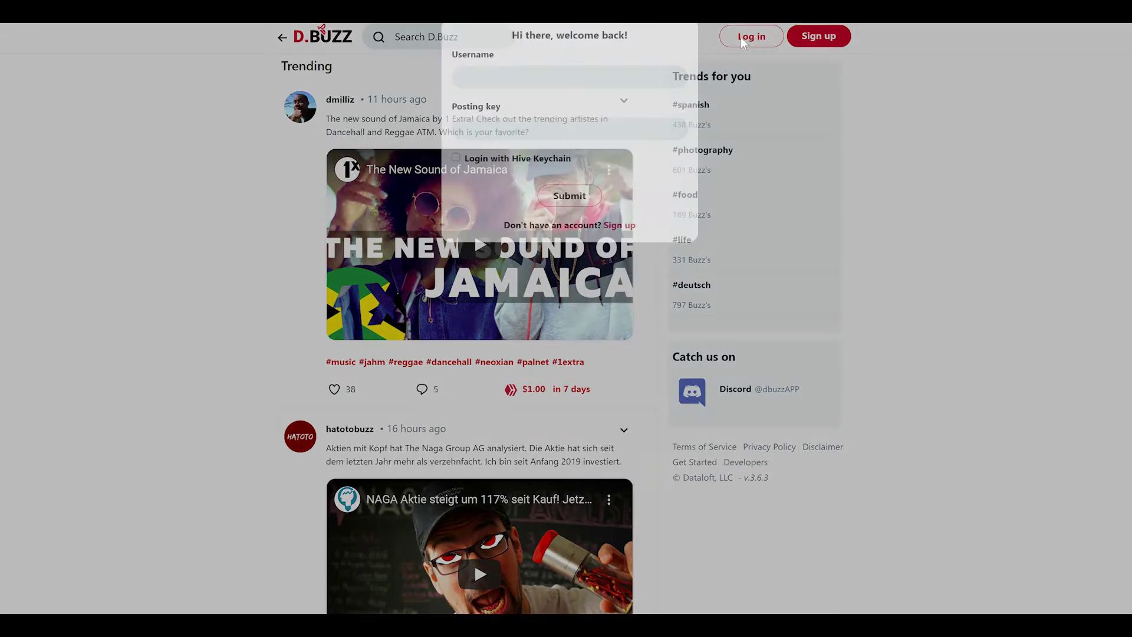
{"action": "left_click", "coordinate": [457, 176]}
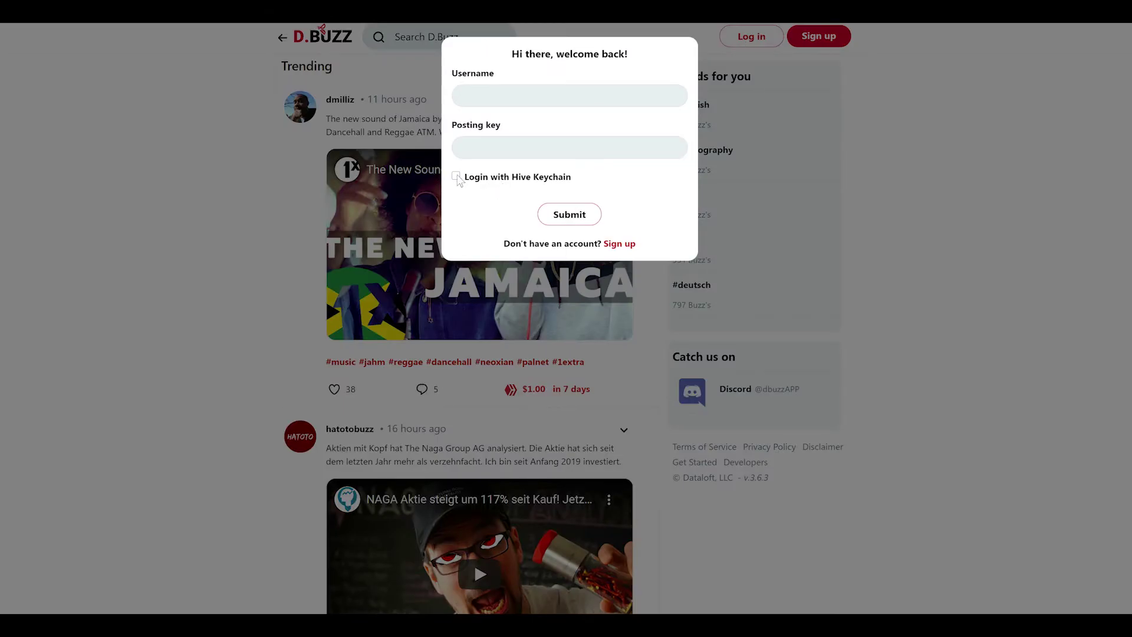
{"action": "left_click", "coordinate": [480, 96]}
{"action": "left_click", "coordinate": [744, 41]}
{"action": "left_click", "coordinate": [744, 41]}
{"action": "left_click", "coordinate": [457, 177]}
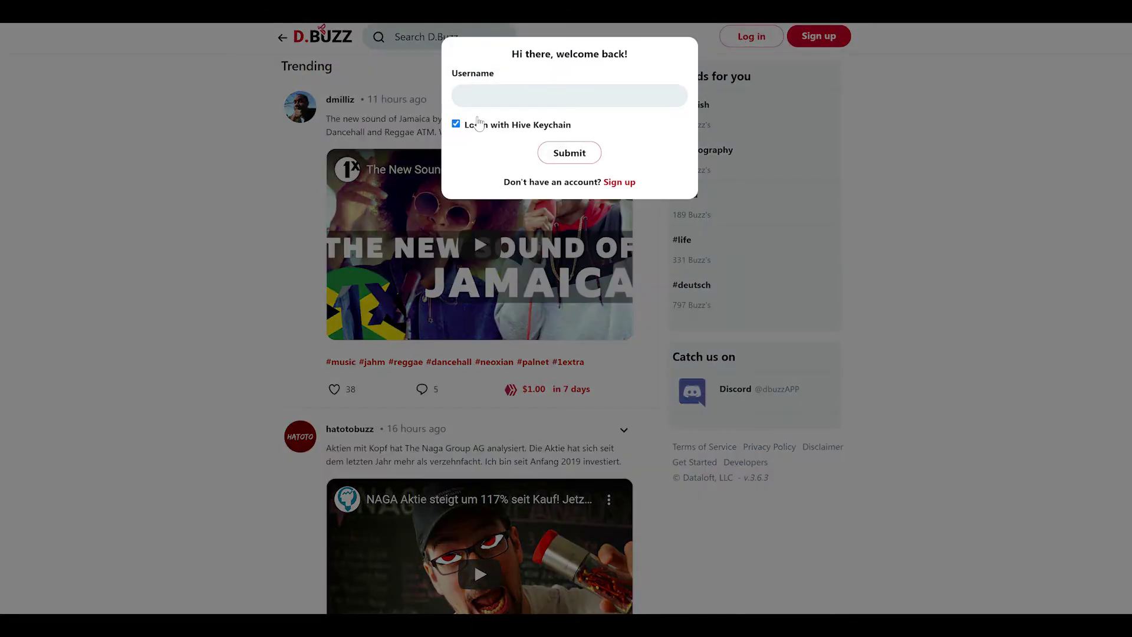
{"action": "left_click", "coordinate": [481, 96]}
{"action": "type", "text": "kooza"}
{"action": "key", "text": "Return"}
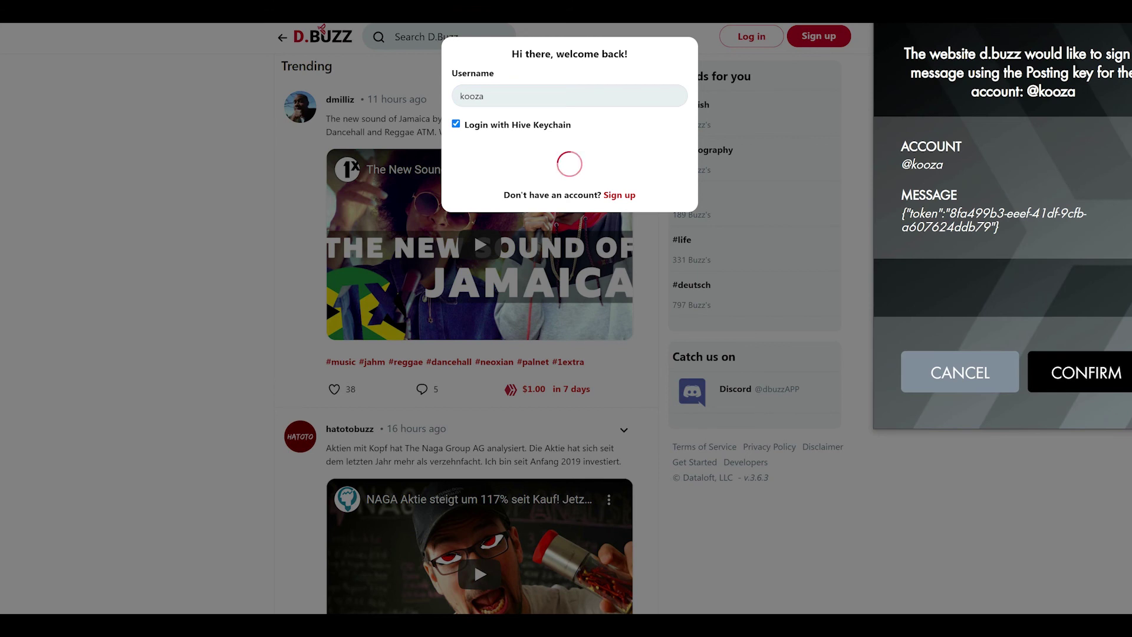
{"action": "left_click", "coordinate": [1091, 369]}
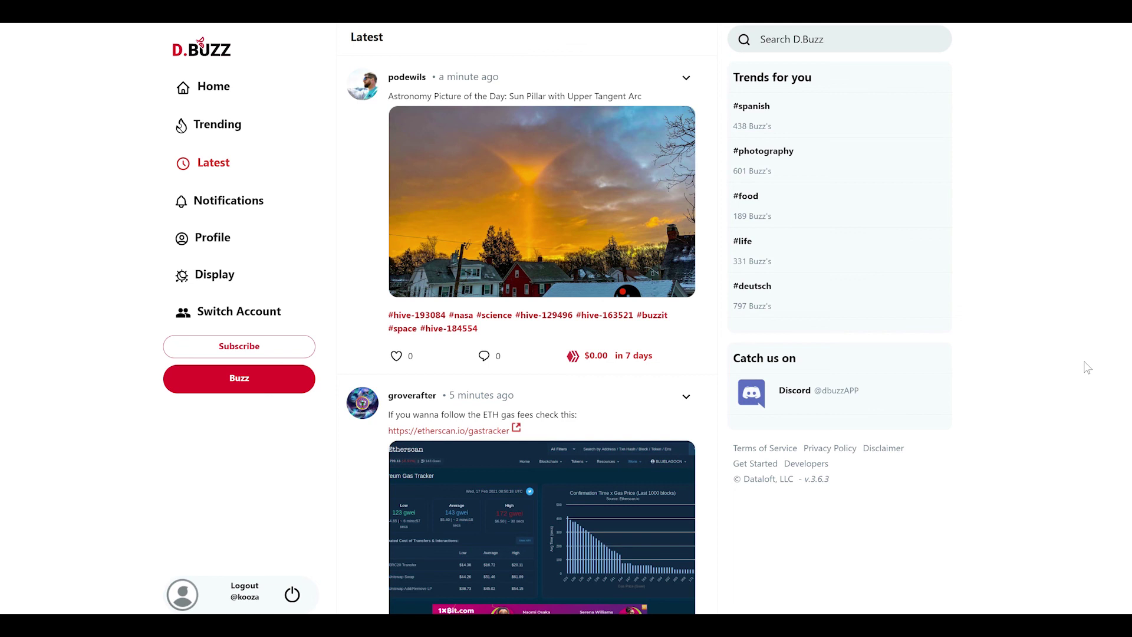
Open the Home feed of the logged-in D.Buzz account
{"action": "left_click", "coordinate": [231, 82]}
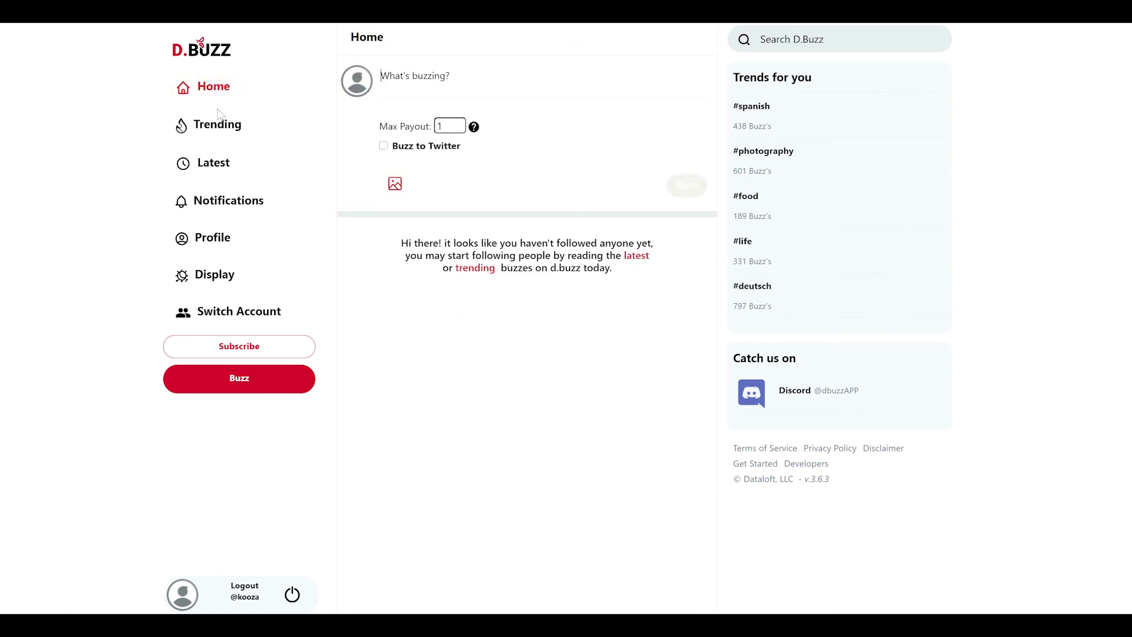
{"action": "left_click", "coordinate": [216, 88]}
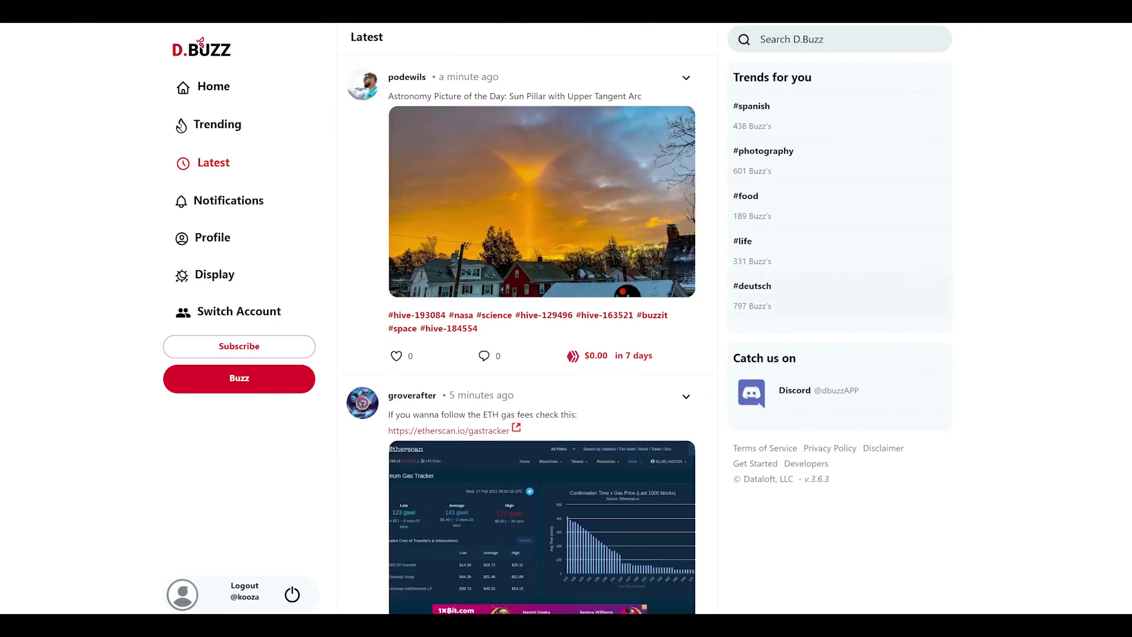
{"action": "left_click", "coordinate": [217, 89]}
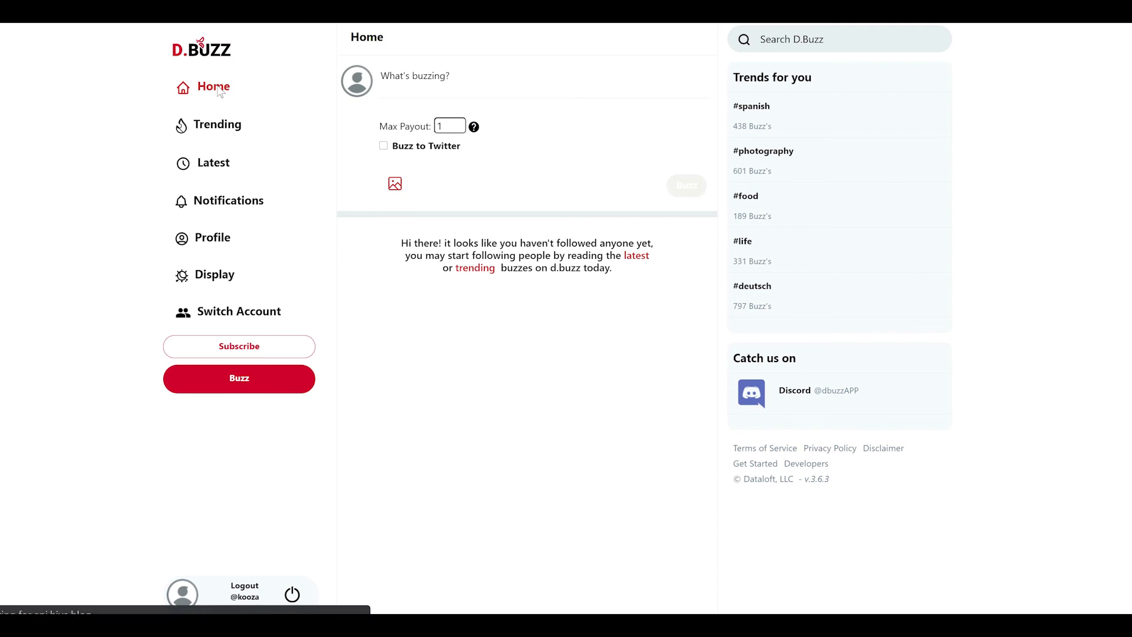